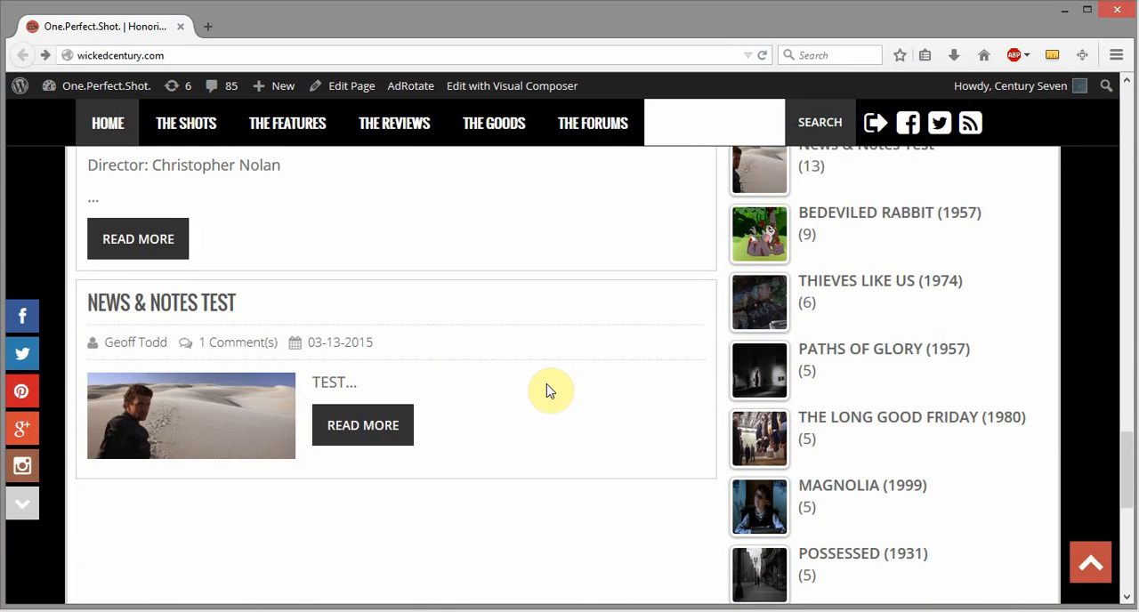
# - Examine the Director of Photography and Director credit lines at the end of the Interstellar excerpt on the home page
pyautogui.scroll(2, 552, 389)
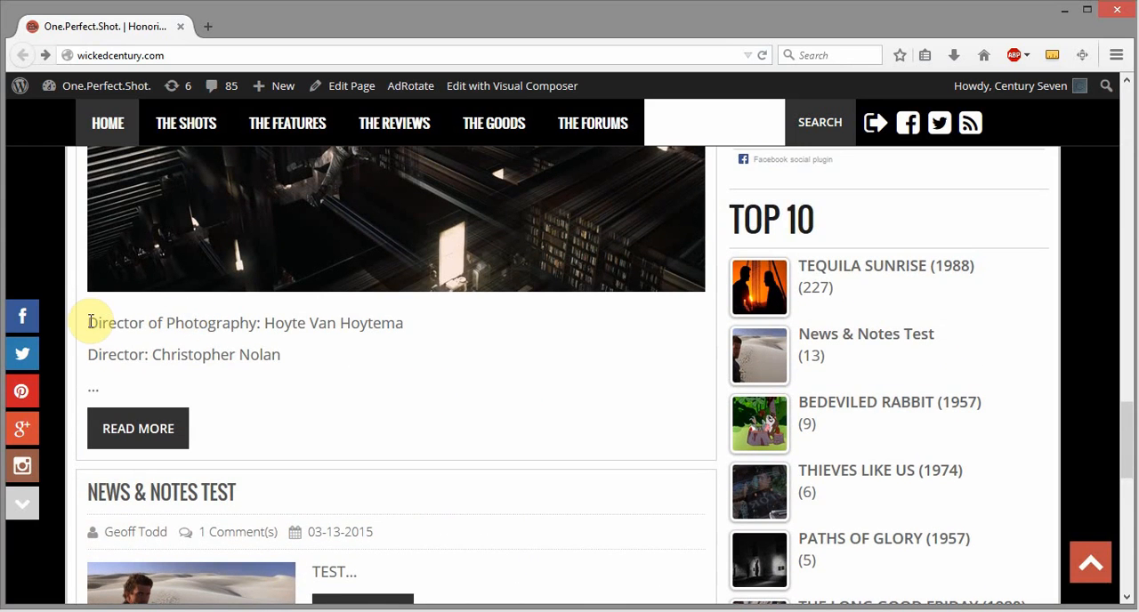
pyautogui.moveTo(93, 324); pyautogui.dragTo(406, 320)
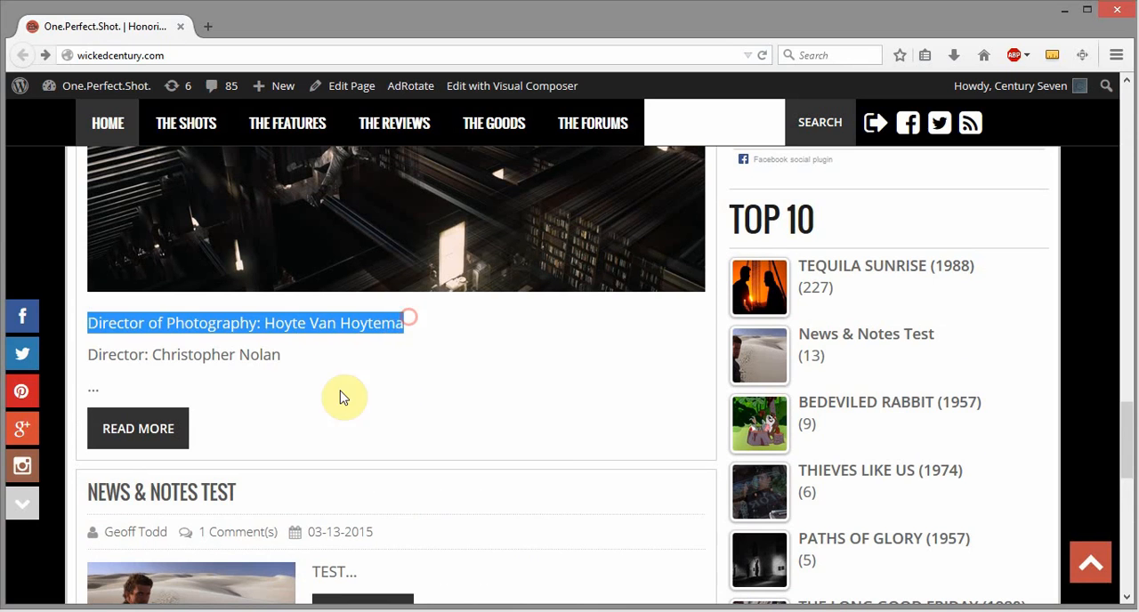
pyautogui.click(303, 365)
pyautogui.moveTo(97, 355); pyautogui.dragTo(86, 334)
pyautogui.click(300, 363)
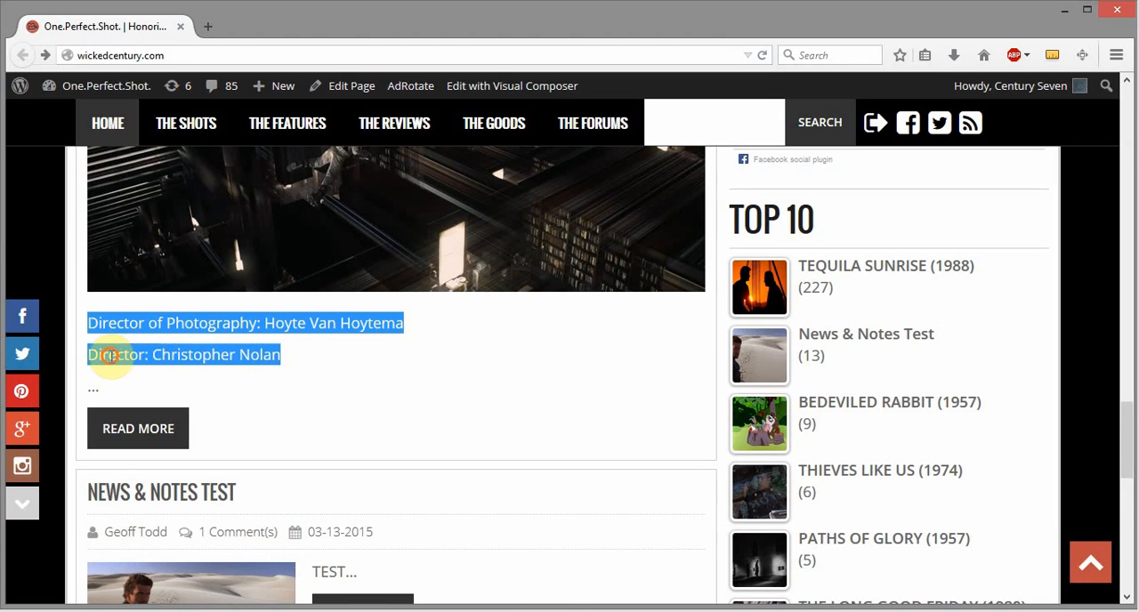
pyautogui.click(91, 354)
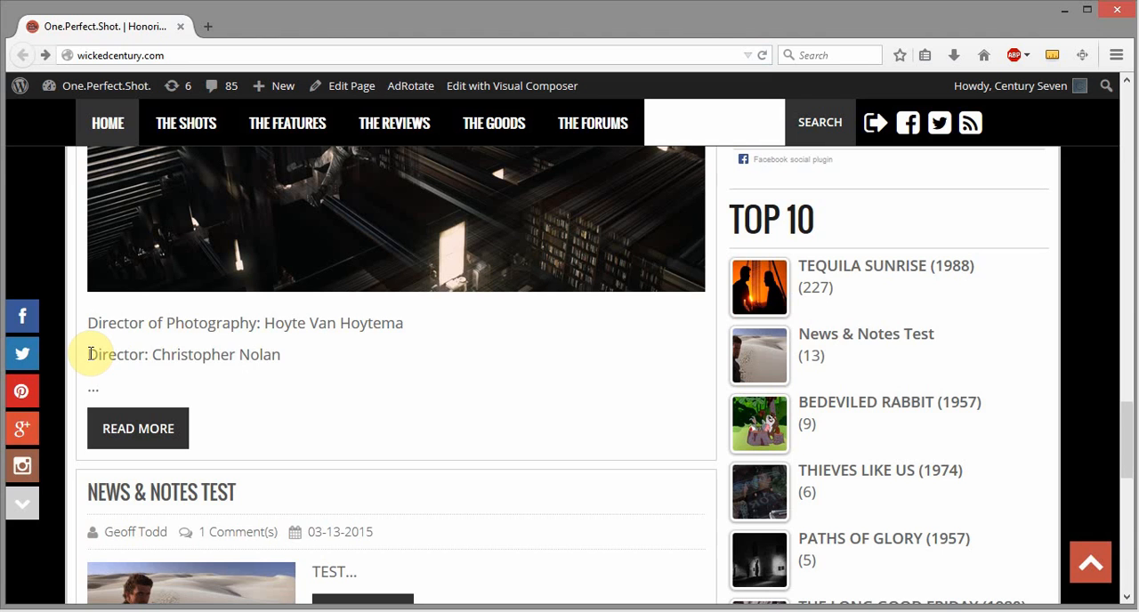
pyautogui.moveTo(94, 353); pyautogui.dragTo(300, 371)
pyautogui.click(418, 327)
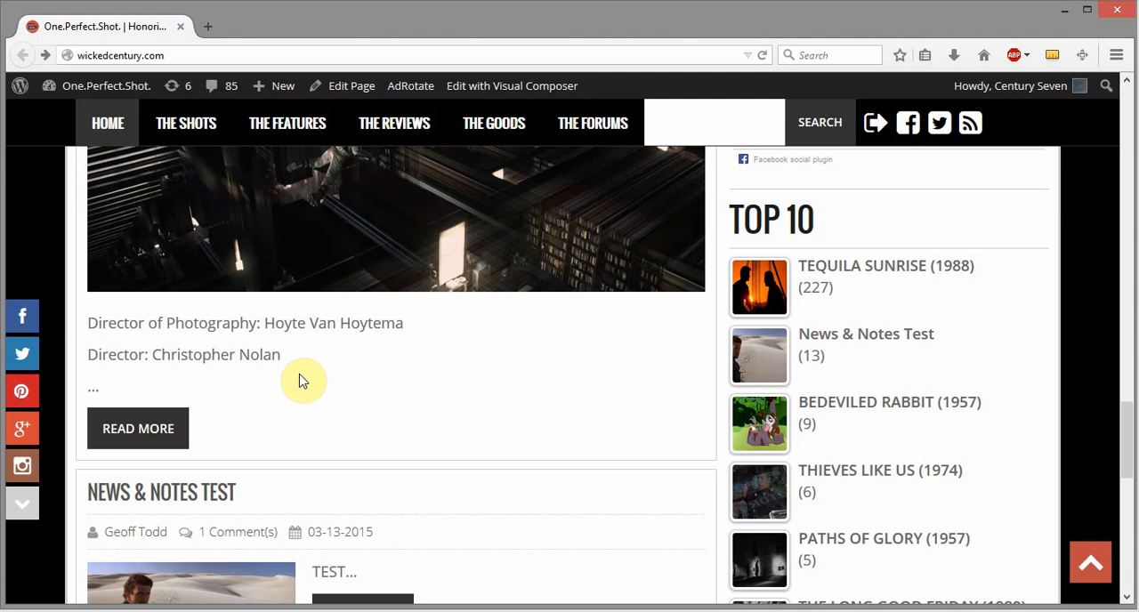
pyautogui.scroll(2, 311, 380)
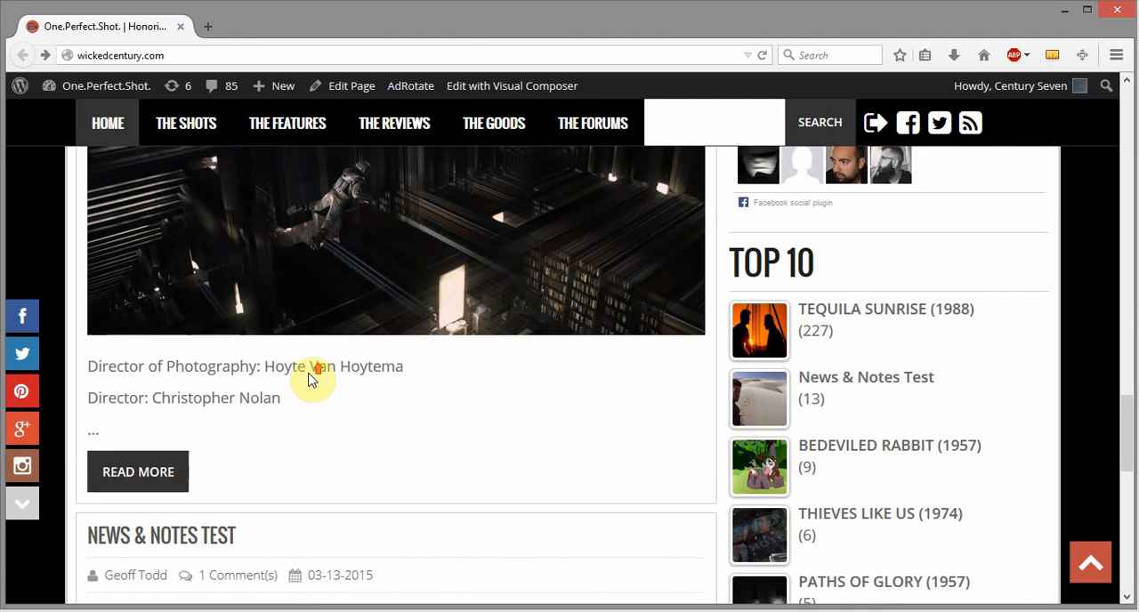
pyautogui.moveTo(293, 459); pyautogui.dragTo(86, 418)
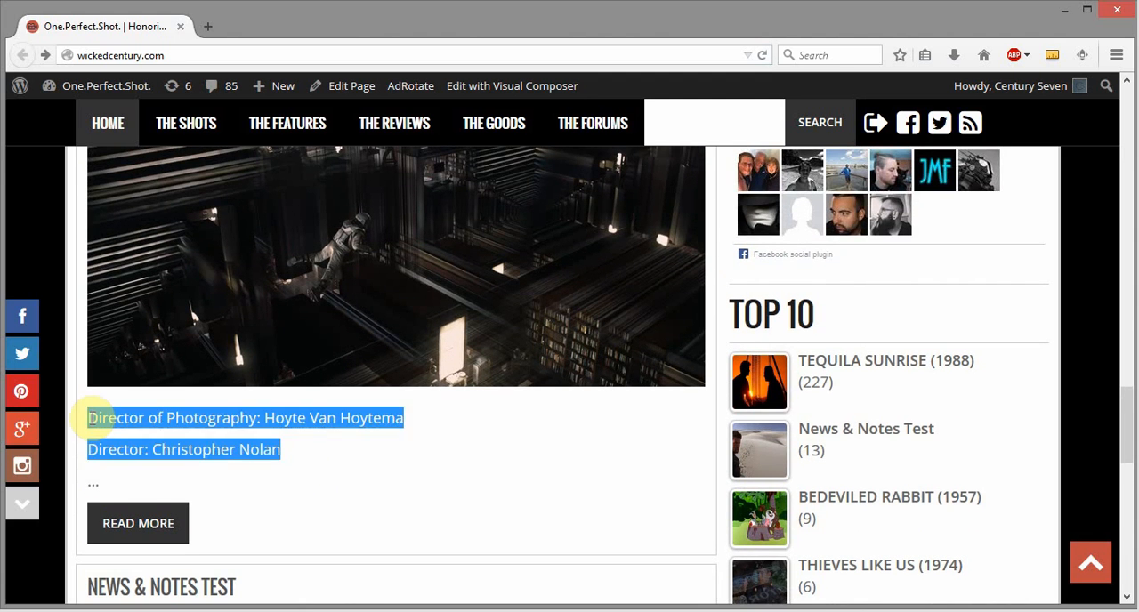
pyautogui.click(400, 457)
# - Review the large images and heading of the Interstellar excerpt in the home page's News & Notes section
pyautogui.scroll(2, 430, 494)
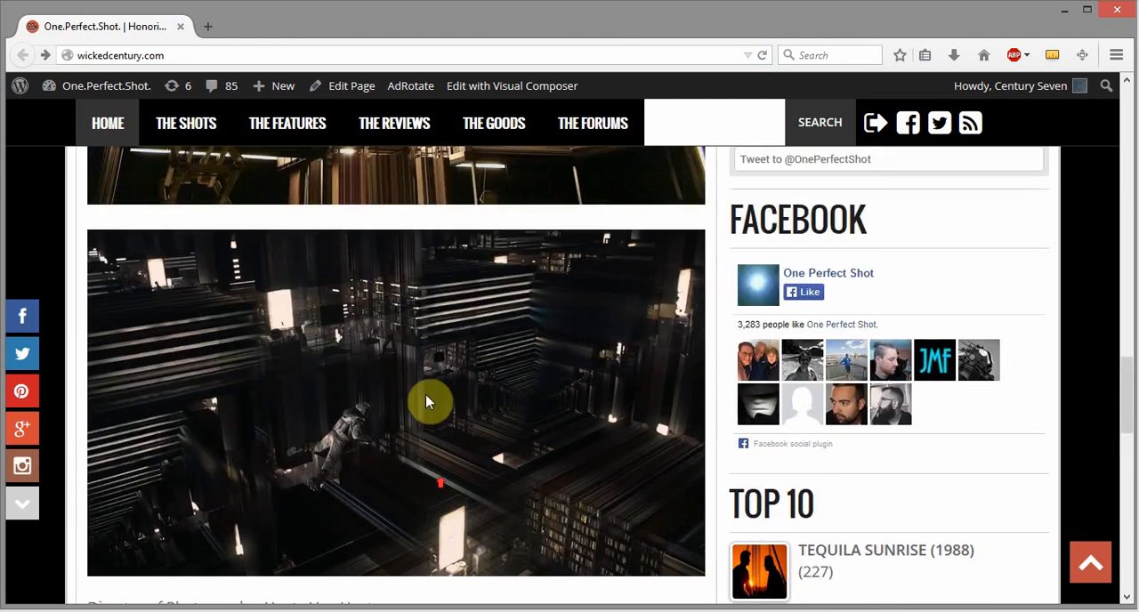
pyautogui.scroll(2, 525, 445)
pyautogui.scroll(2, 525, 445)
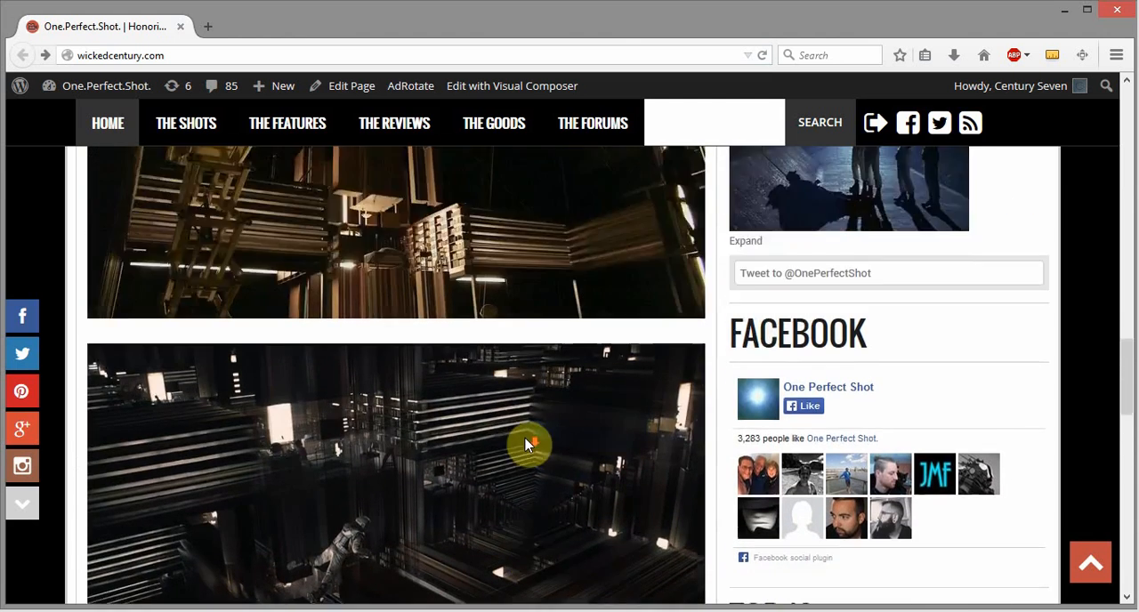
pyautogui.scroll(-8, 526, 445)
pyautogui.scroll(1, 516, 378)
pyautogui.scroll(3, 473, 315)
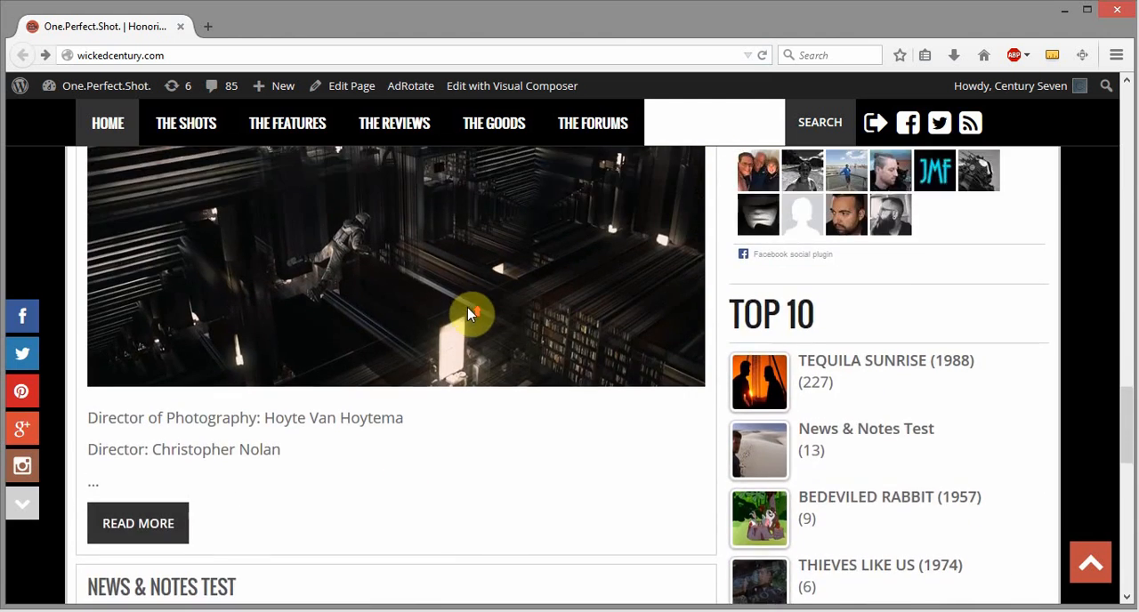
pyautogui.scroll(1, 536, 351)
pyautogui.scroll(3, 534, 356)
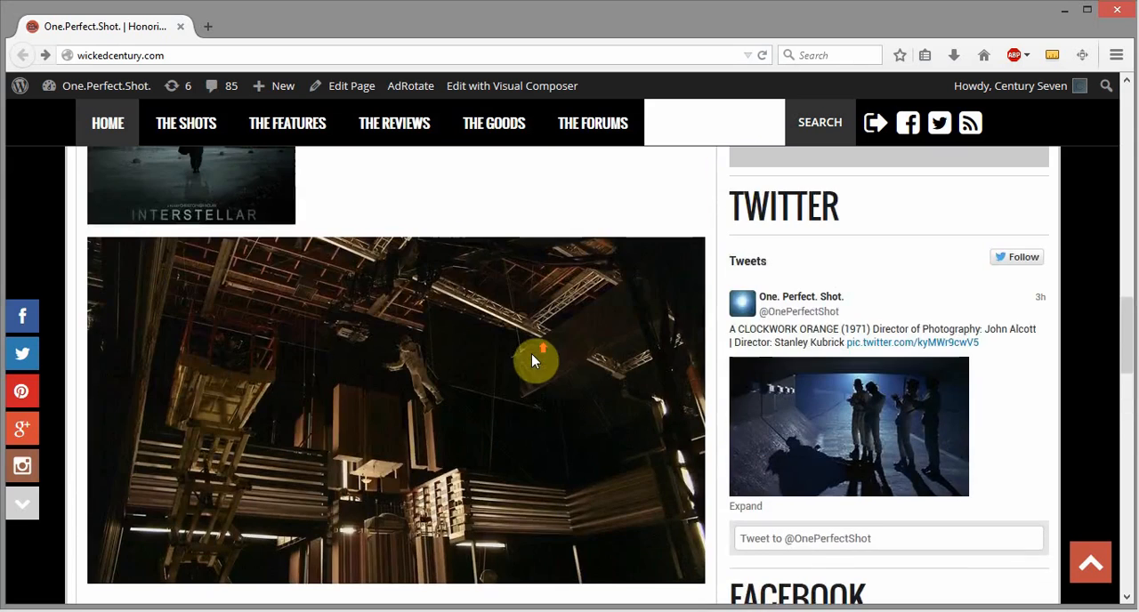
pyautogui.scroll(3, 501, 379)
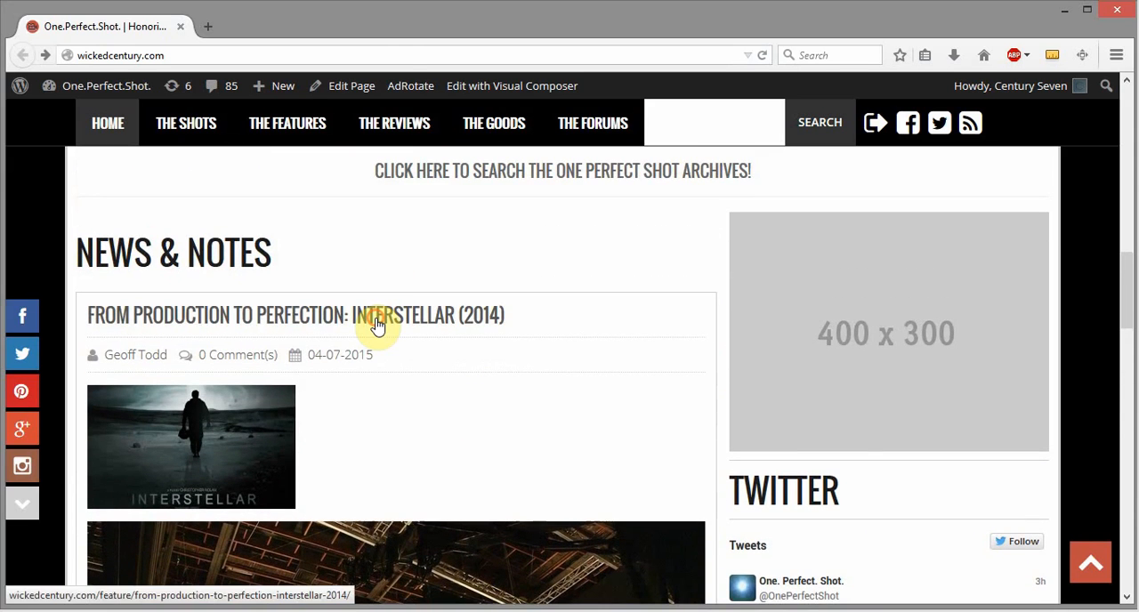
# - Open the post "From Production to Perfection: Interstellar (2014)" and look through its full page
pyautogui.click(377, 326)
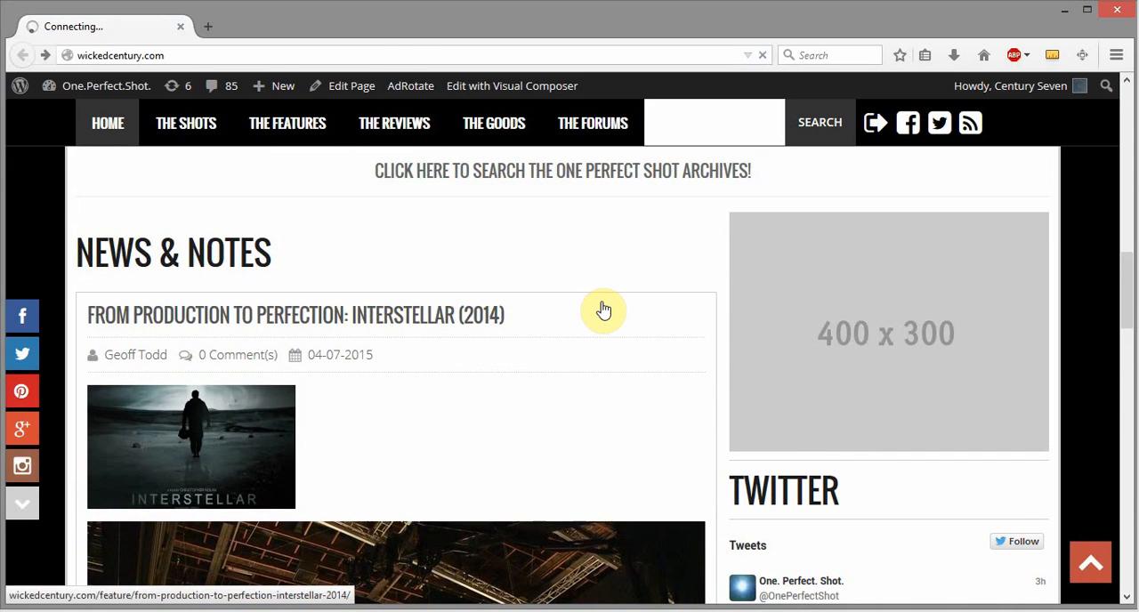
pyautogui.scroll(-2, 623, 325)
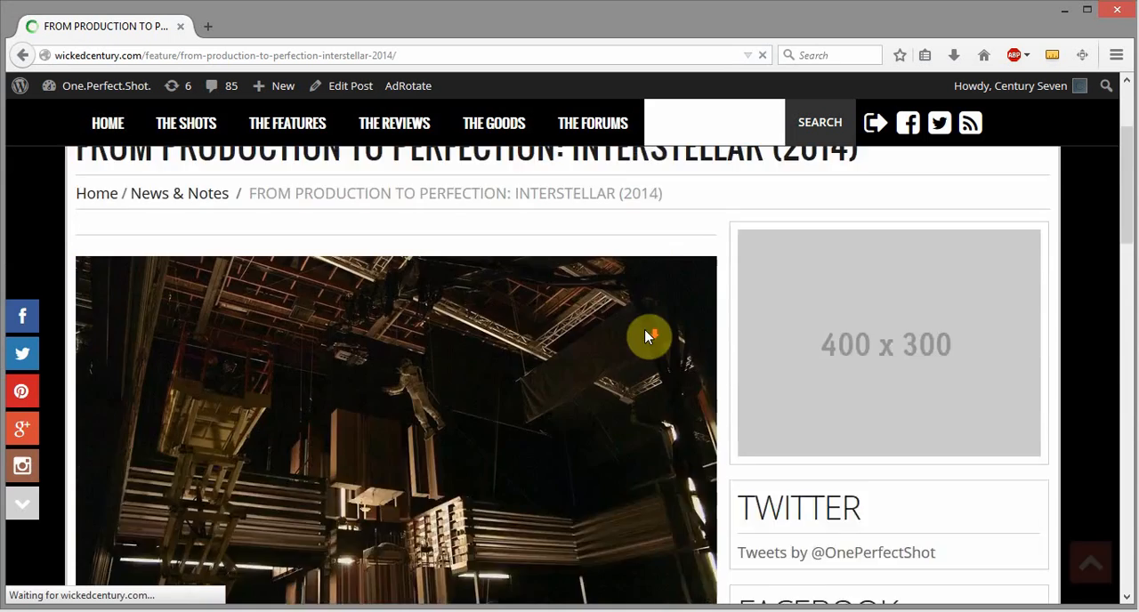
pyautogui.scroll(-15, 647, 356)
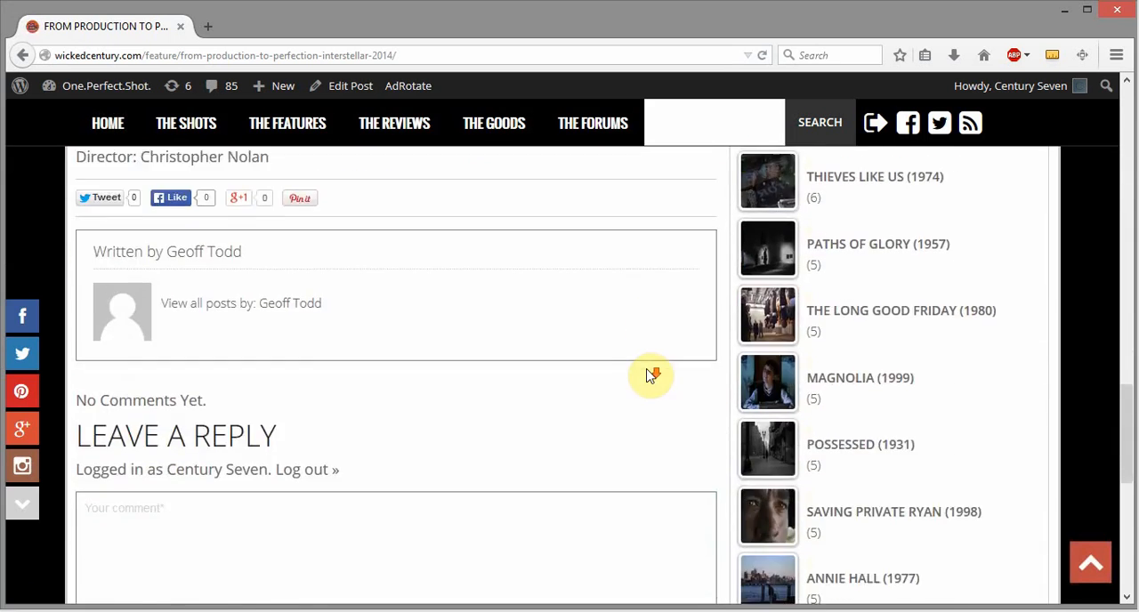
pyautogui.scroll(20, 653, 375)
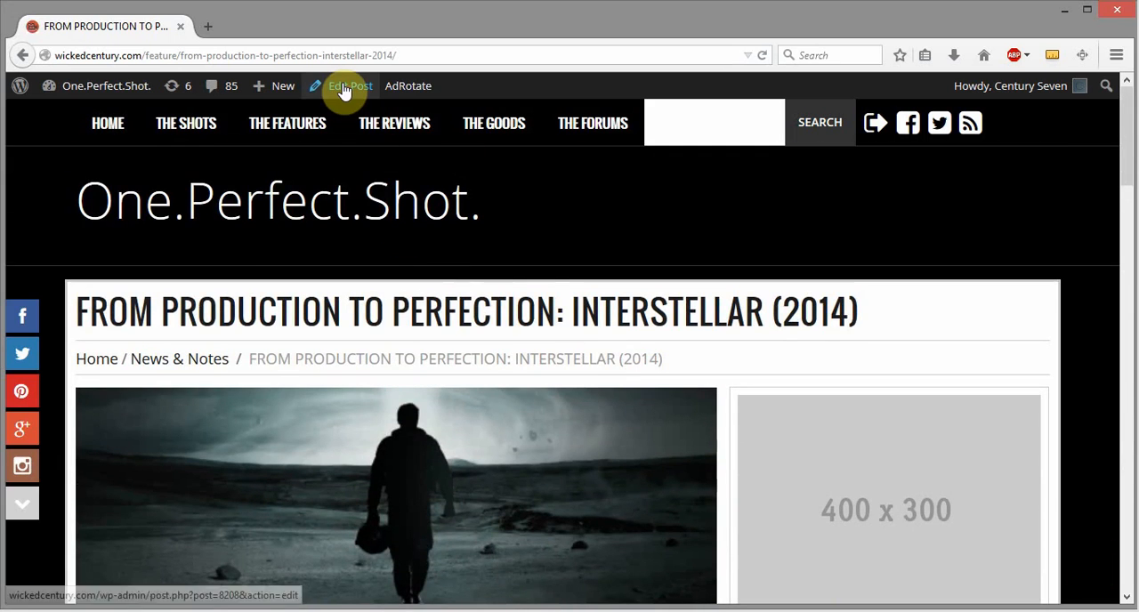
# - Open the Interstellar post for editing and show its content in the visual editor
pyautogui.click(347, 86)
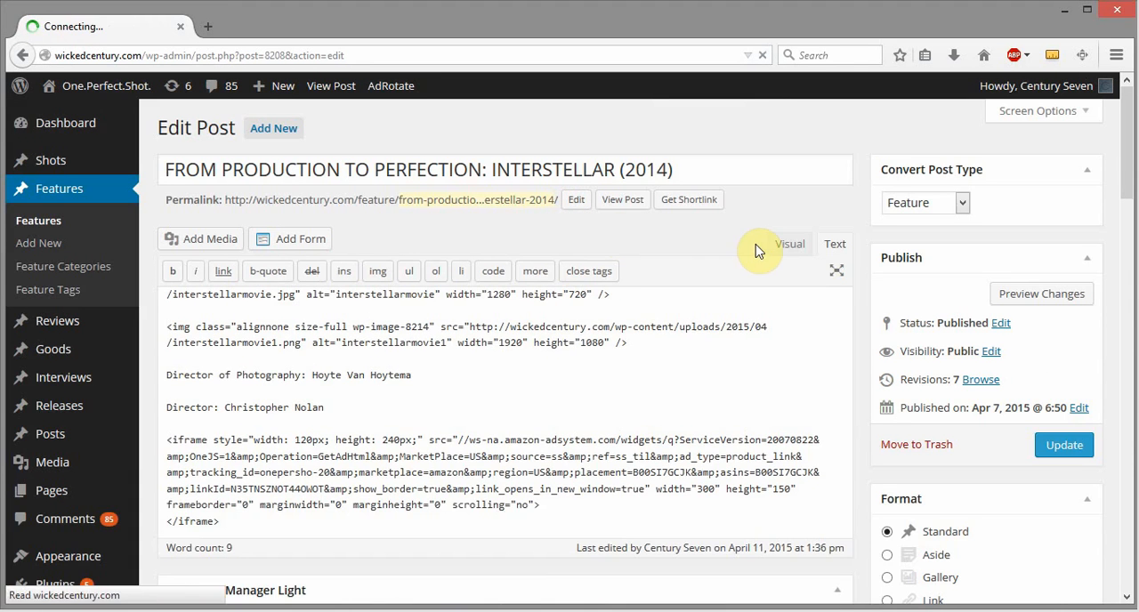
pyautogui.click(794, 248)
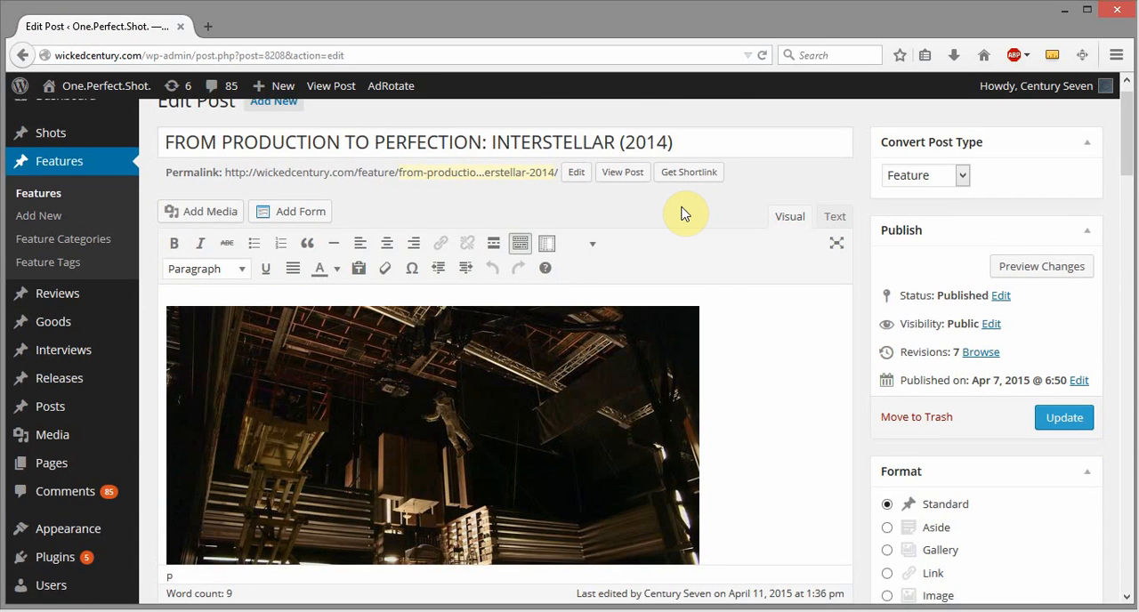
pyautogui.click(787, 218)
pyautogui.scroll(-8, 483, 338)
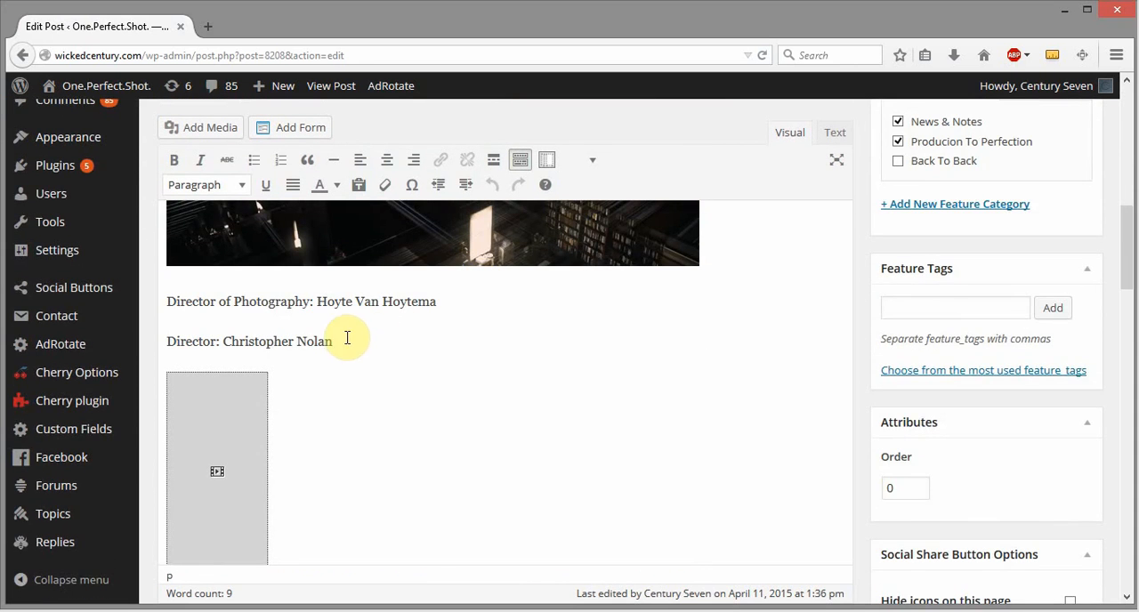
# - Cut the Director of Photography and Director lines from below the second image in the post
pyautogui.moveTo(341, 343); pyautogui.dragTo(165, 305)
pyautogui.hotkey('ctrl', 'c')
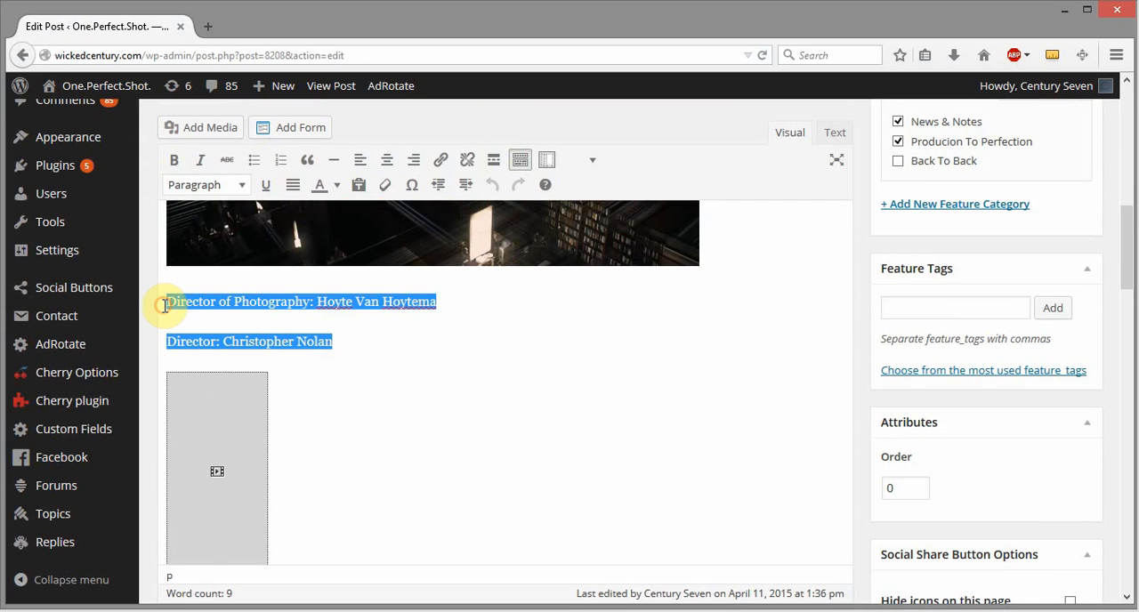
pyautogui.press('BackSpace')
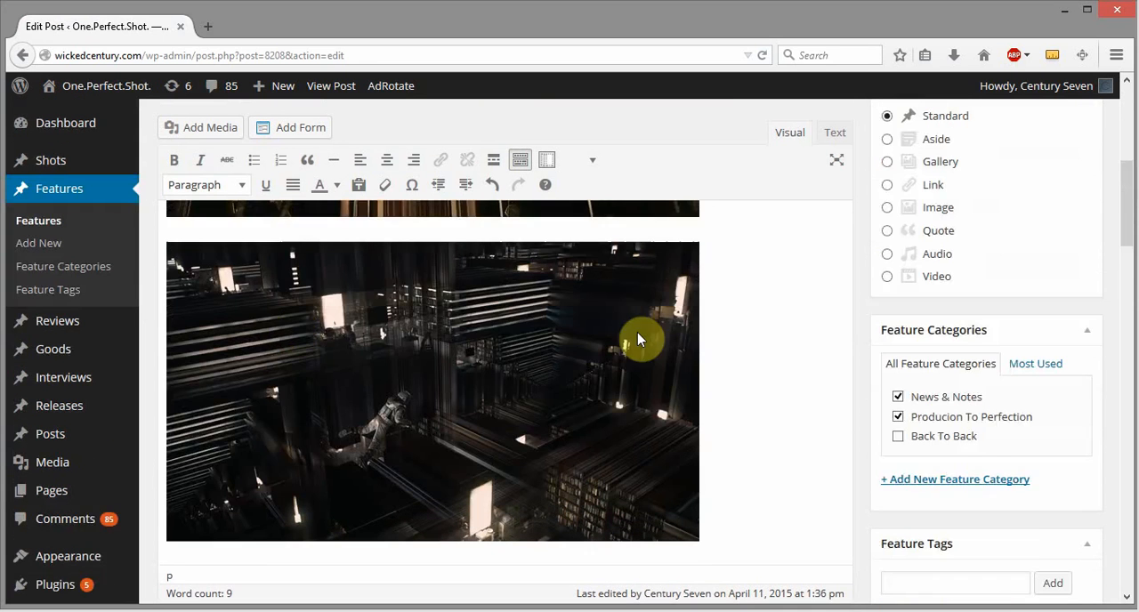
pyautogui.scroll(5, 843, 329)
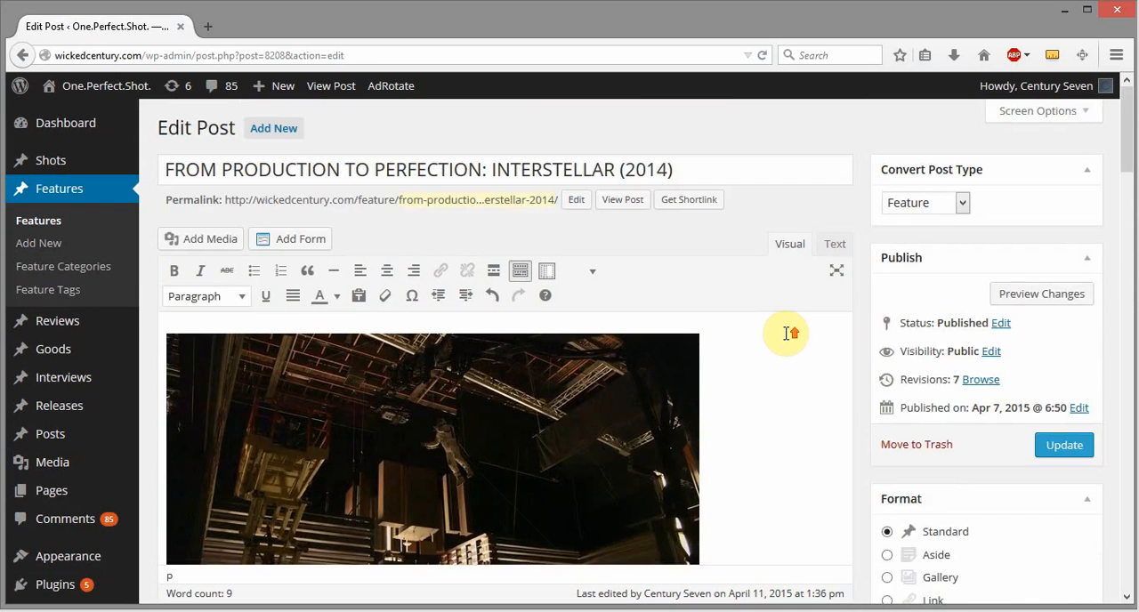
pyautogui.click(165, 346)
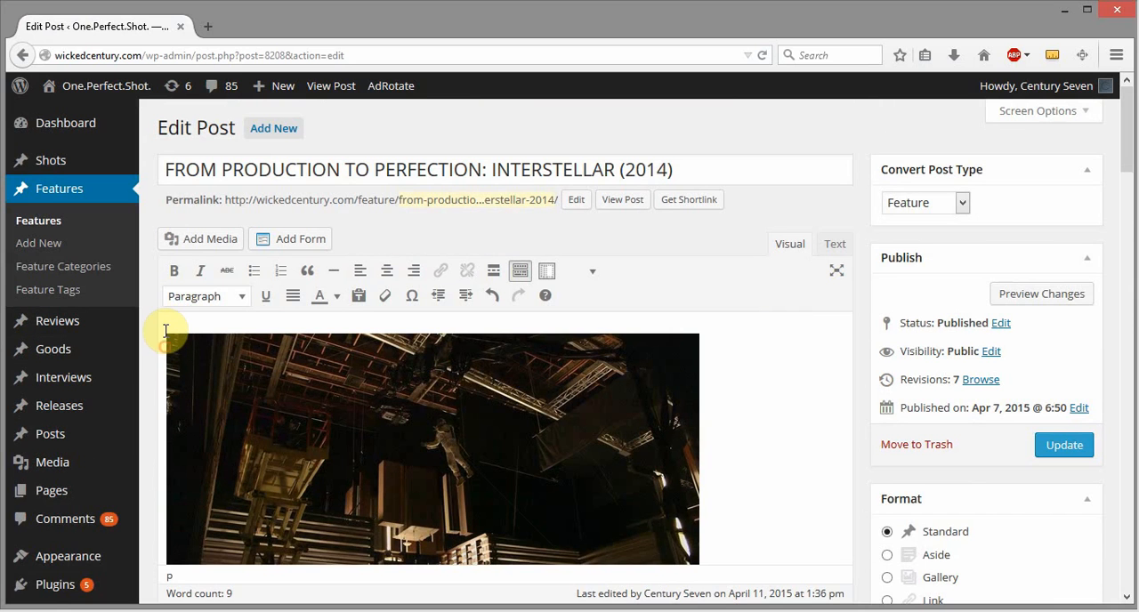
pyautogui.click(163, 335)
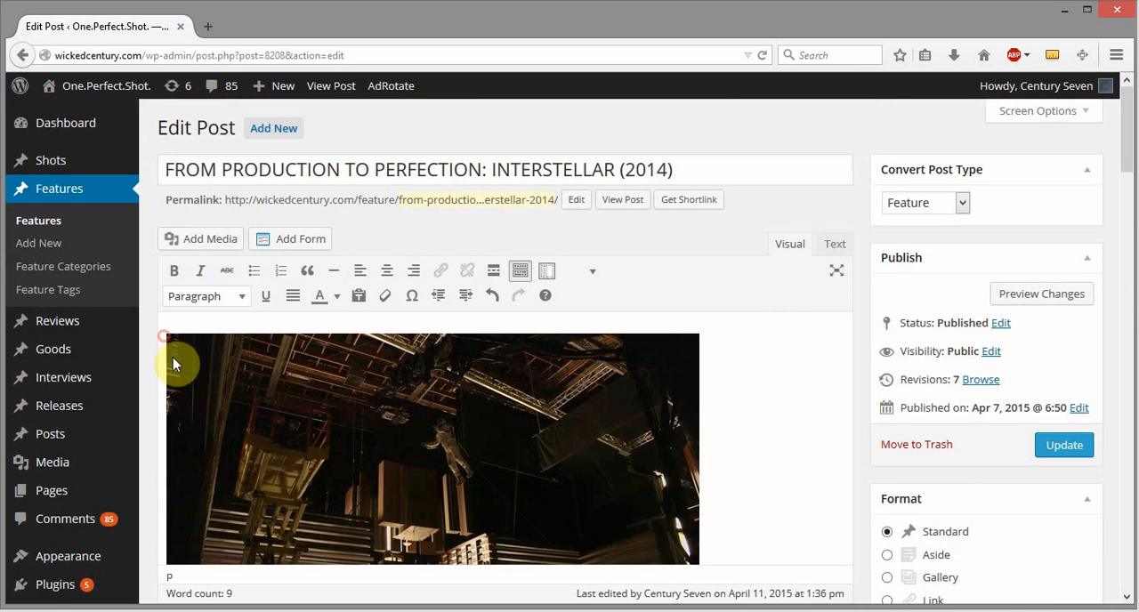
pyautogui.click(172, 360)
pyautogui.click(173, 321)
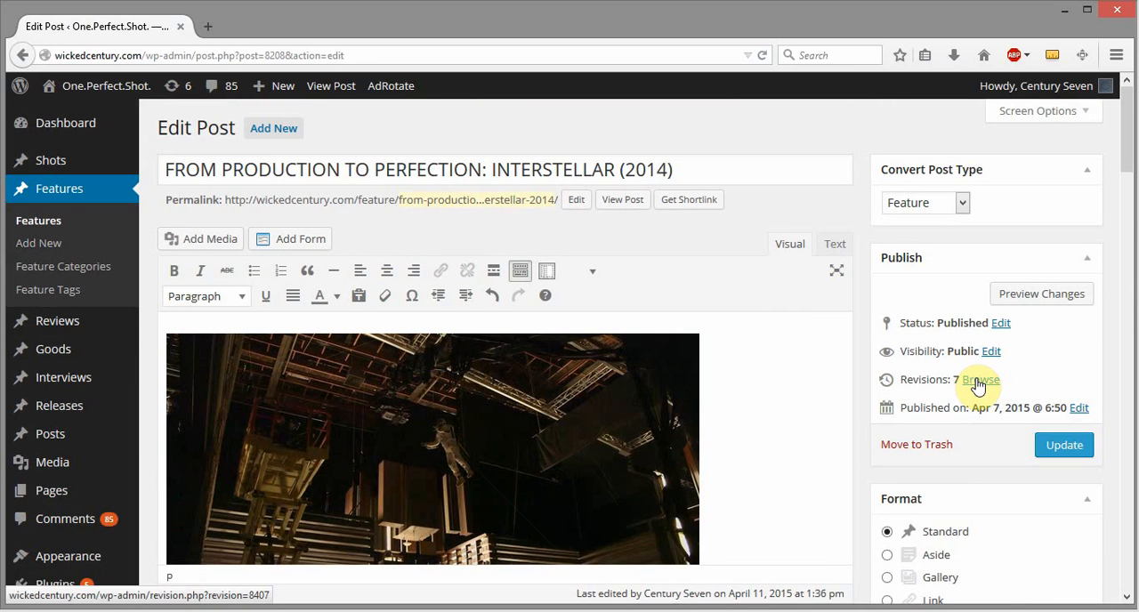
# - In the post's HTML source, paste the Director of Photography and Director lines above the first image tag
pyautogui.click(826, 253)
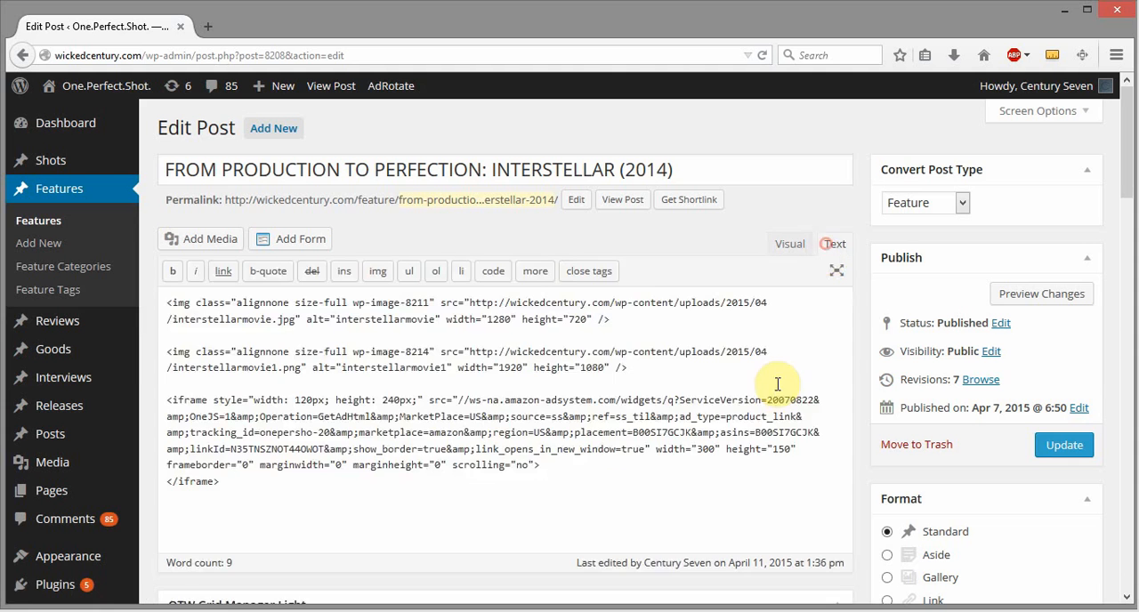
pyautogui.click(168, 303)
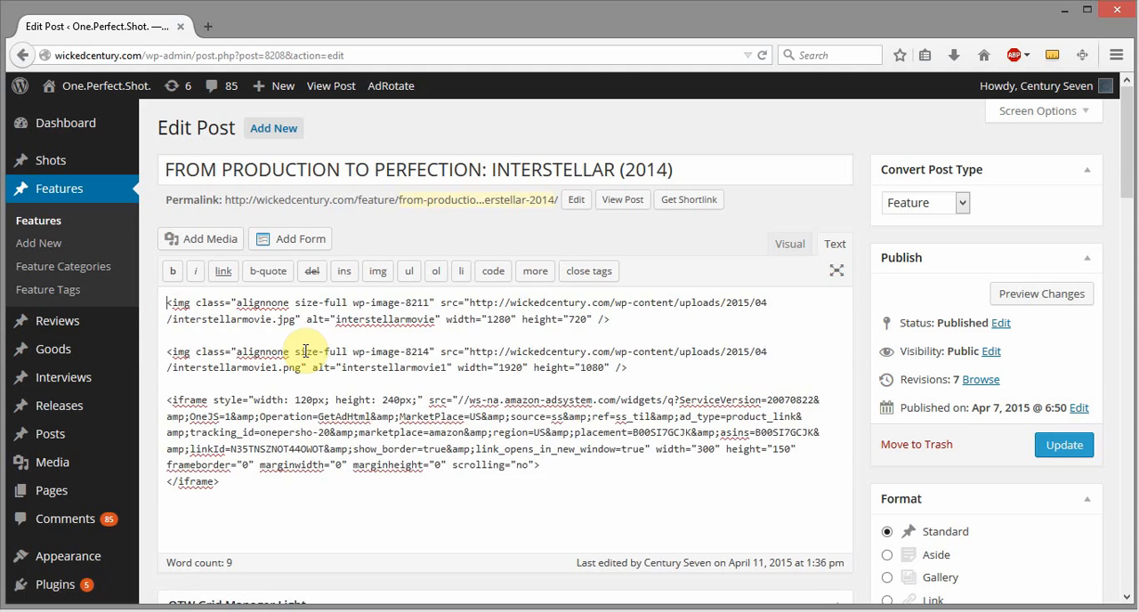
pyautogui.press('Return')
pyautogui.press('Return')
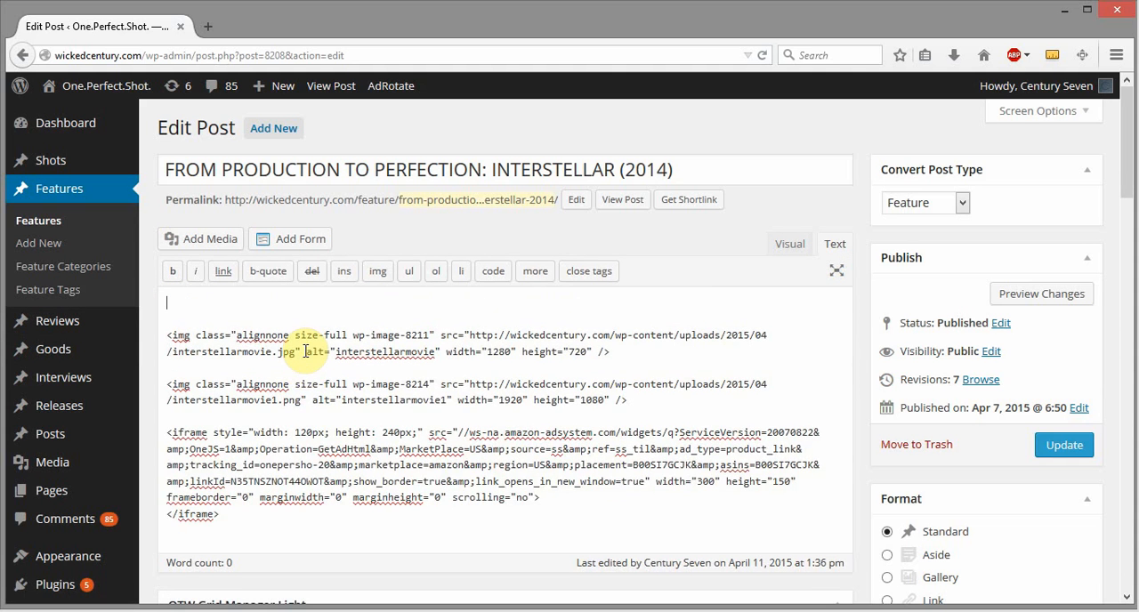
pyautogui.hotkey('ctrl', 'v')
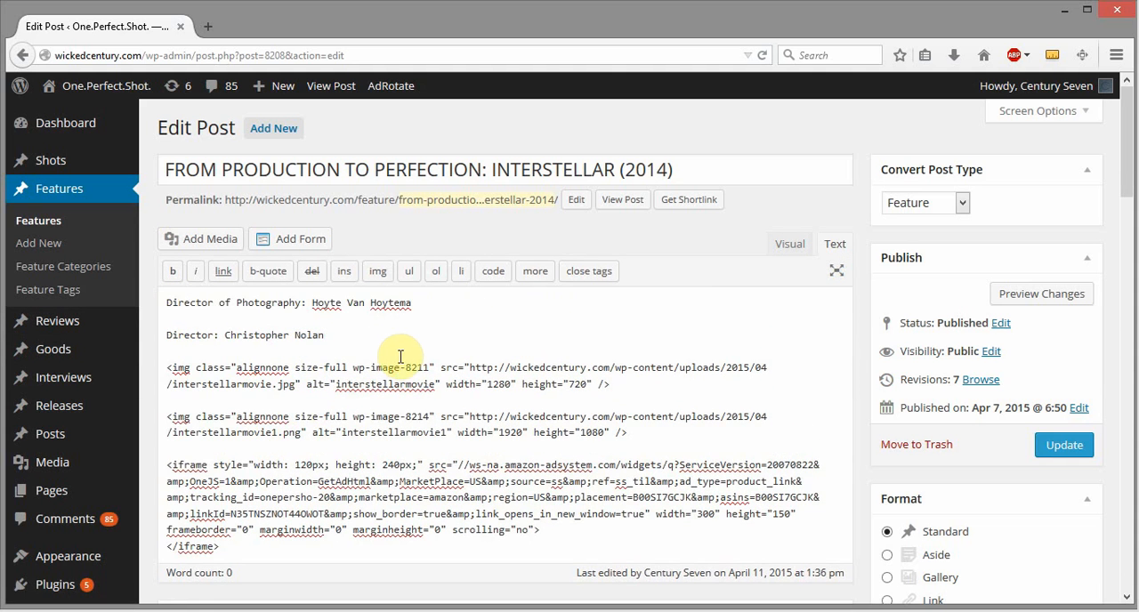
# - Insert a Read More tag on a new line between the Director line and the first image in the visual editor
pyautogui.click(787, 245)
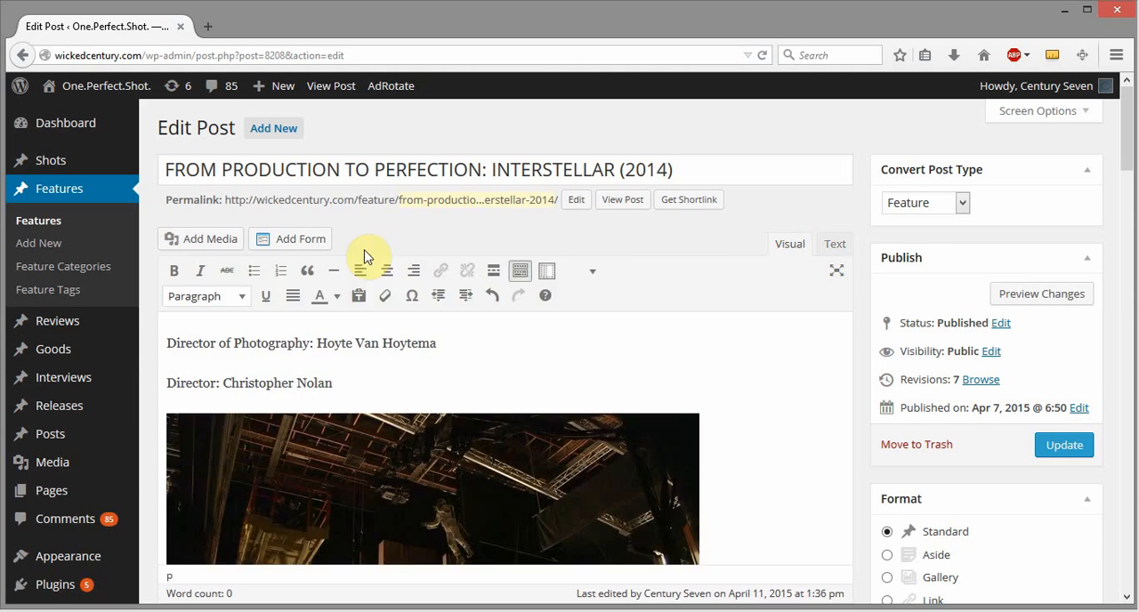
pyautogui.click(358, 381)
pyautogui.press('Return')
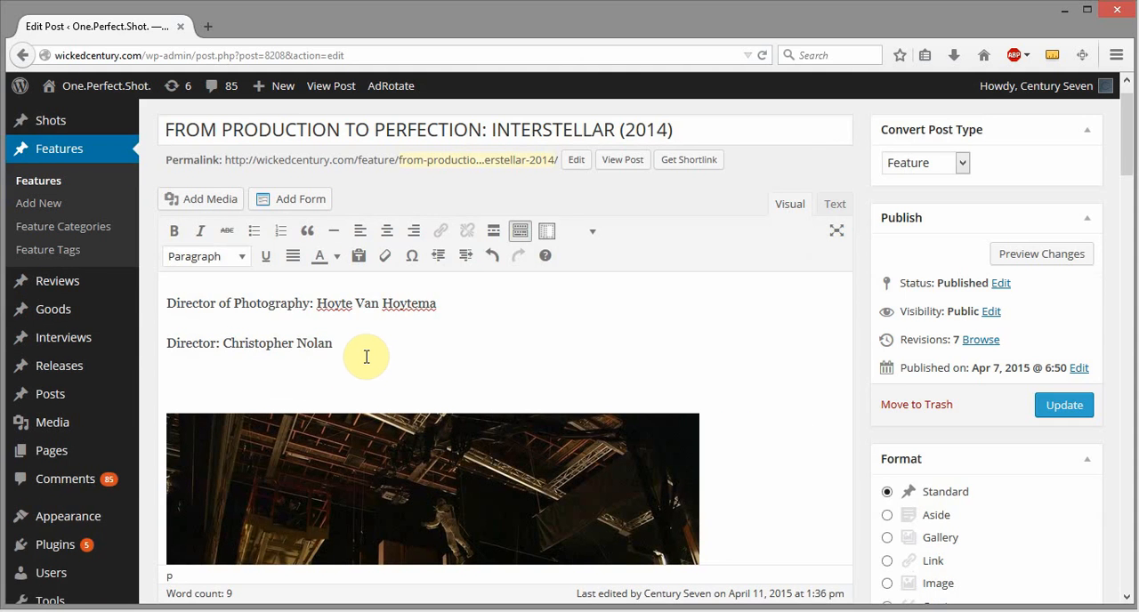
pyautogui.click(495, 232)
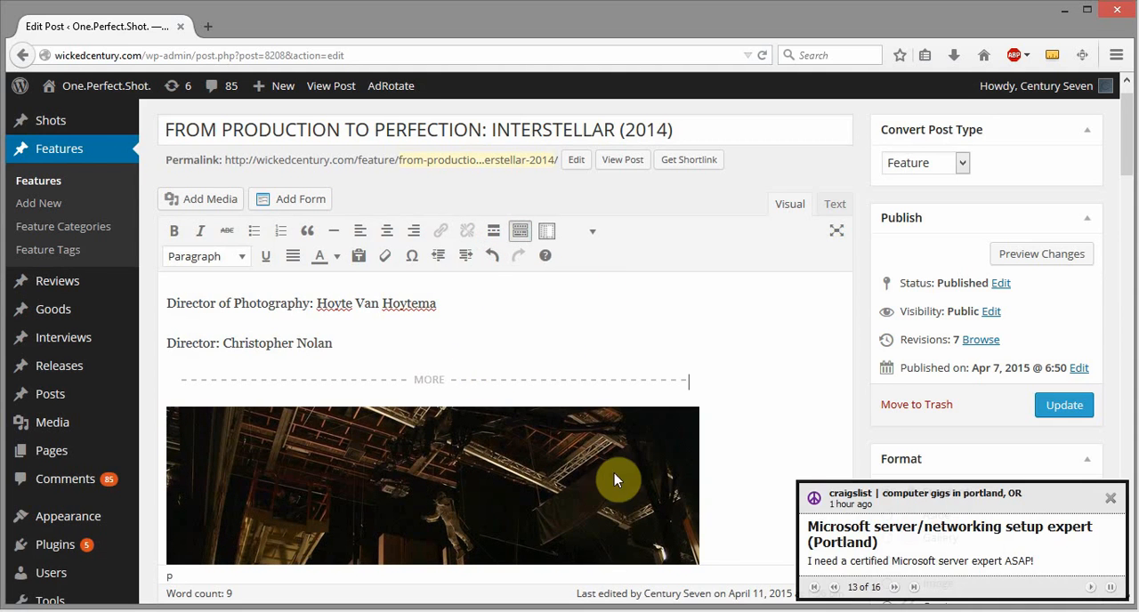
pyautogui.click(1111, 499)
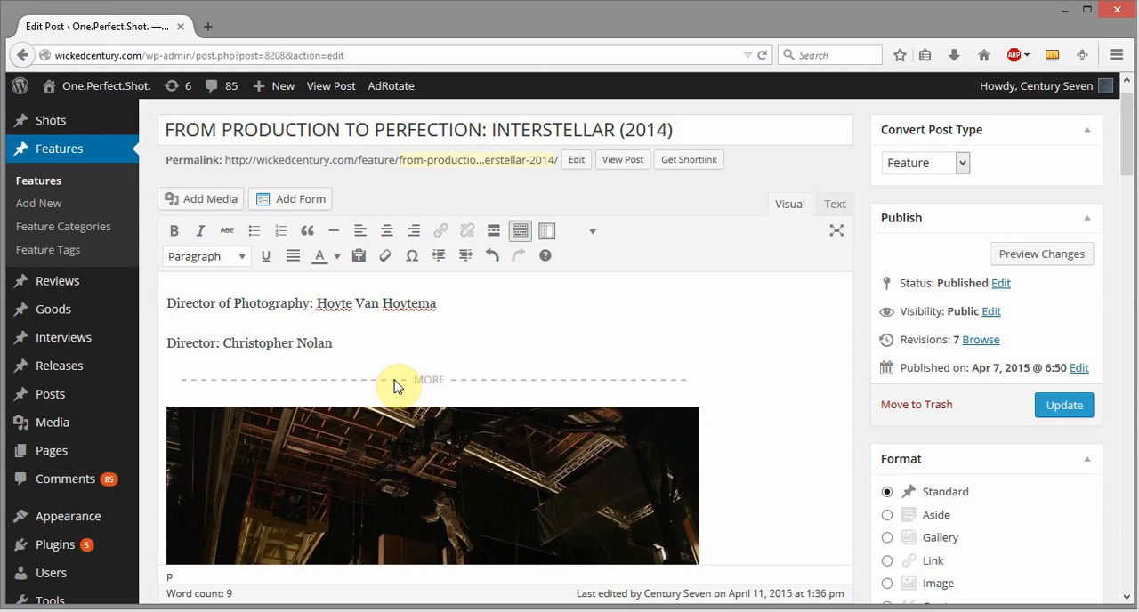
# - Save the changes to the published Interstellar post
pyautogui.click(433, 383)
pyautogui.click(434, 383)
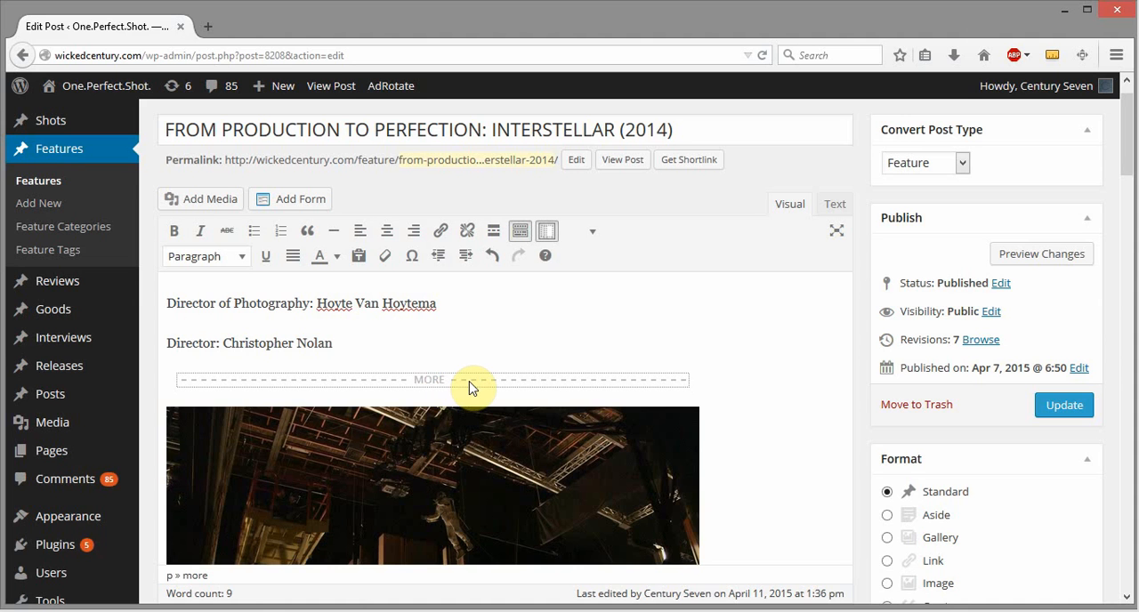
pyautogui.click(1064, 405)
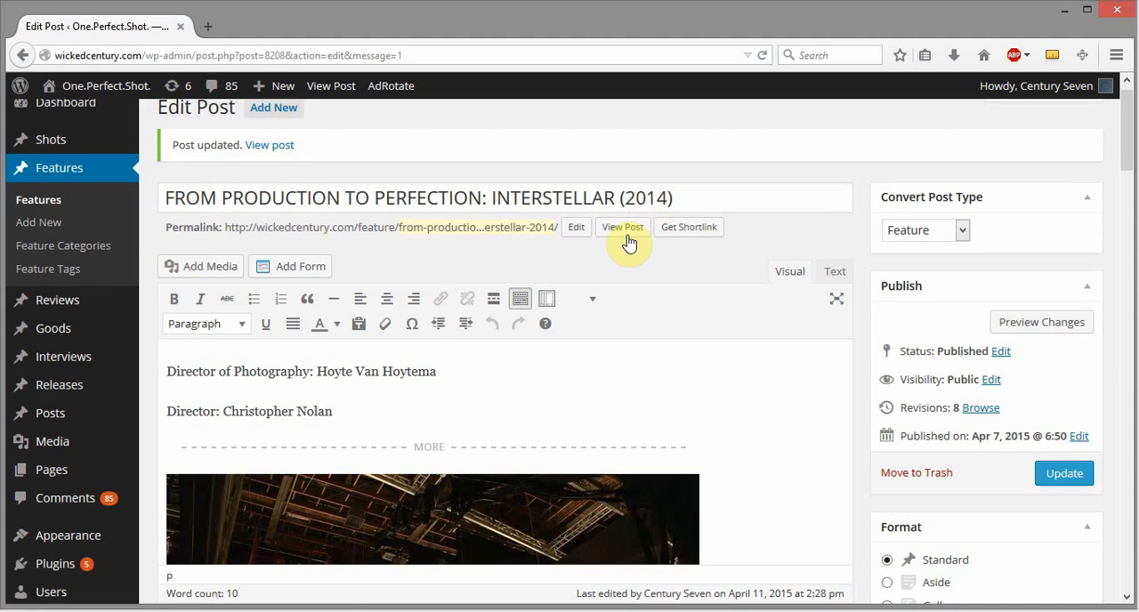
# - Open the published Interstellar post and examine the placement of the credits and images down through the full page
pyautogui.click(627, 235)
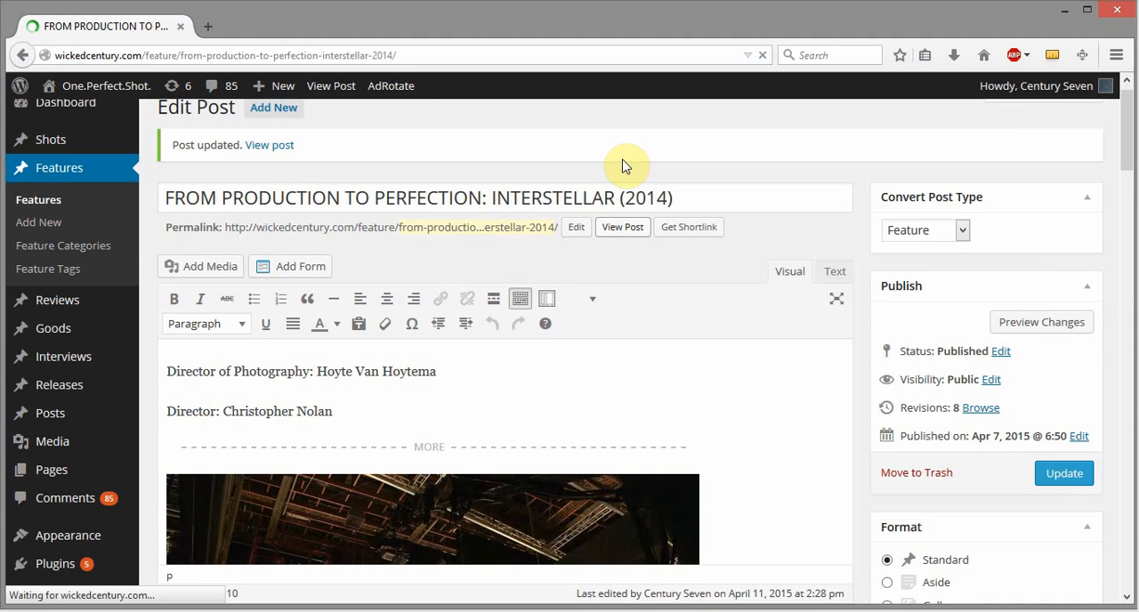
pyautogui.scroll(-10, 623, 252)
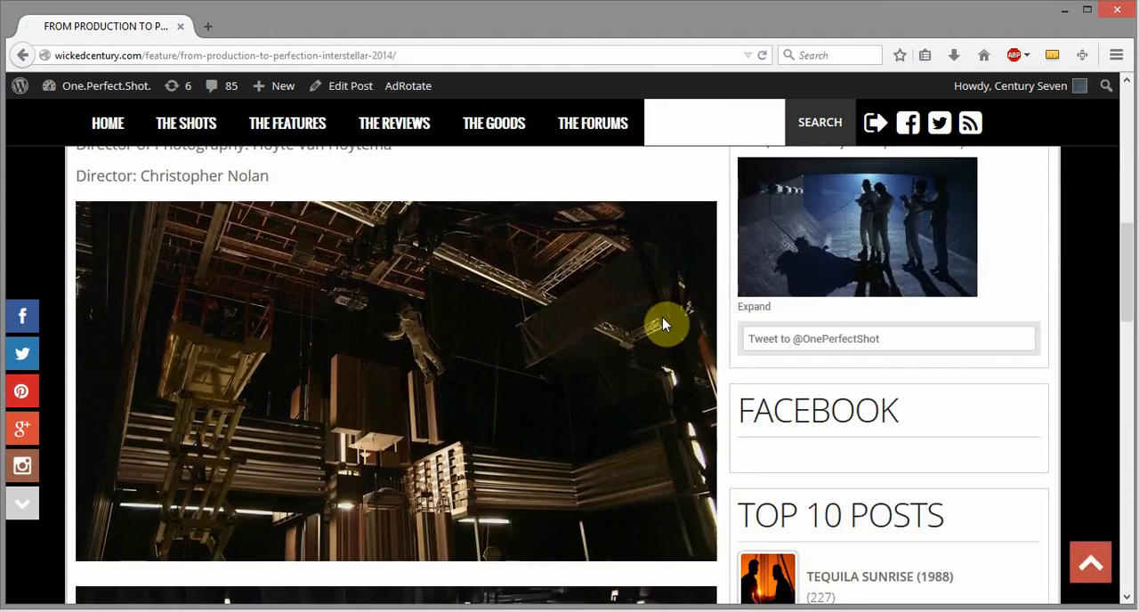
pyautogui.scroll(7, 662, 322)
pyautogui.scroll(-3, 664, 325)
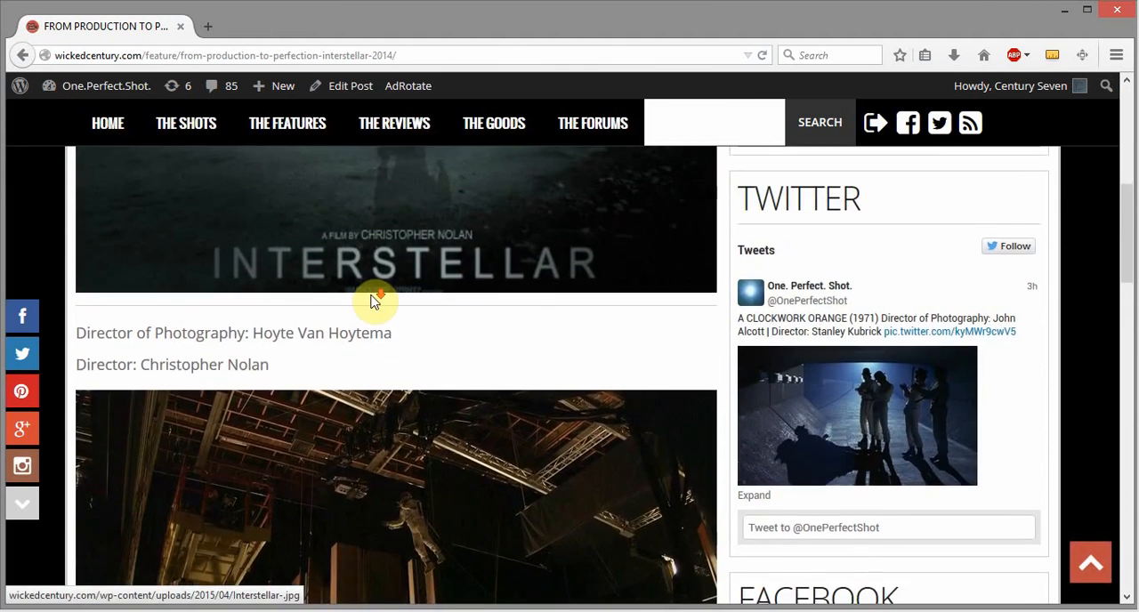
pyautogui.scroll(-2, 374, 301)
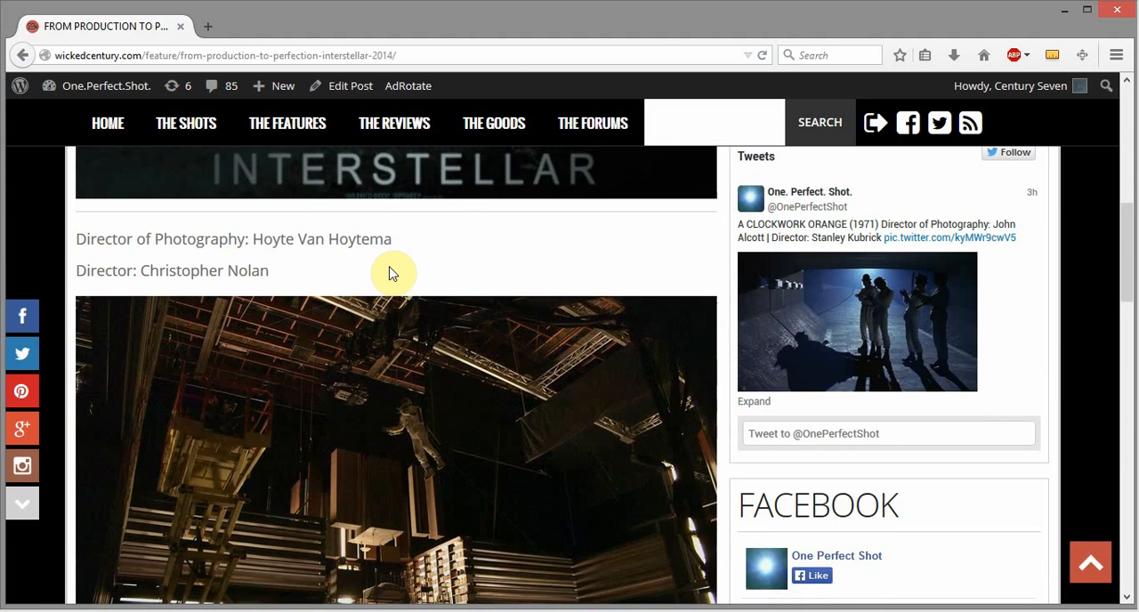
pyautogui.scroll(-8, 487, 285)
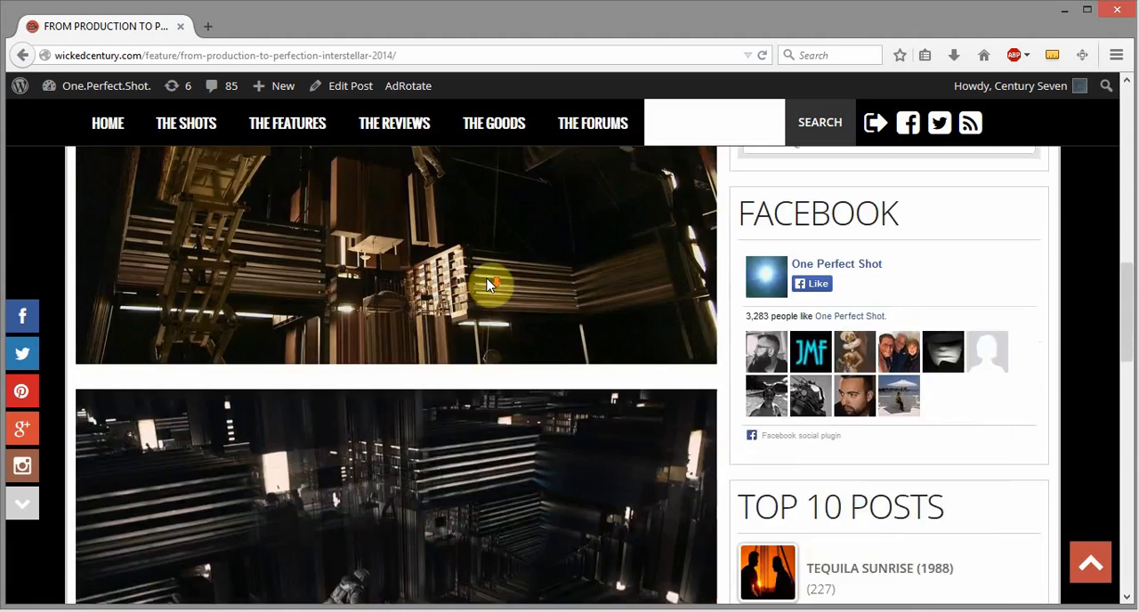
pyautogui.scroll(-4, 487, 284)
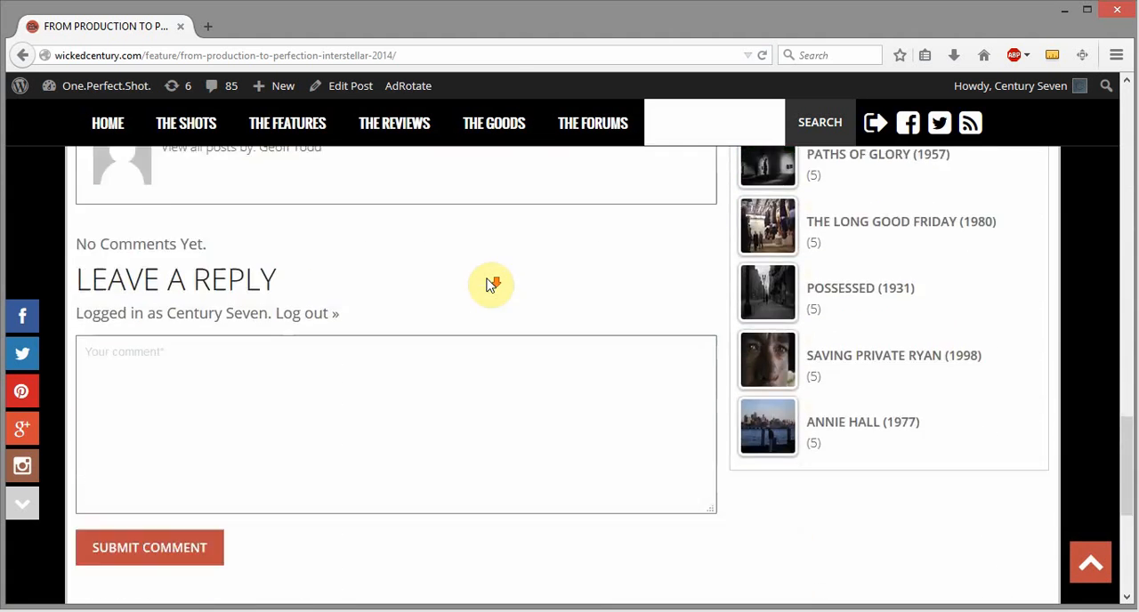
pyautogui.scroll(12, 487, 285)
pyautogui.scroll(3, 487, 285)
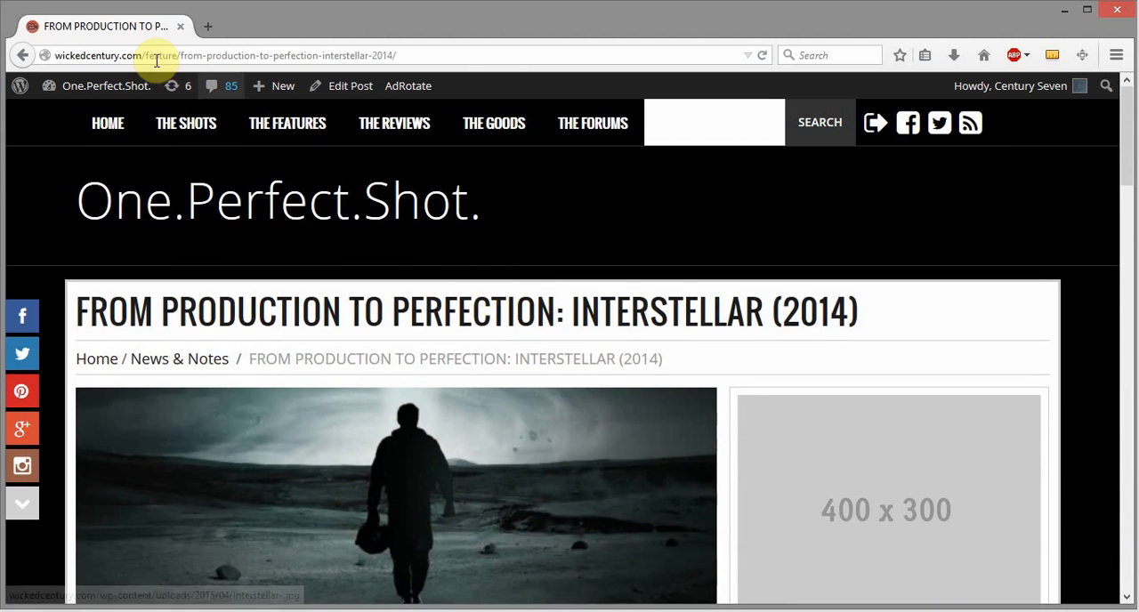
# - Open the site's home page and examine the Interstellar post's excerpt in the News & Notes section
pyautogui.click(105, 125)
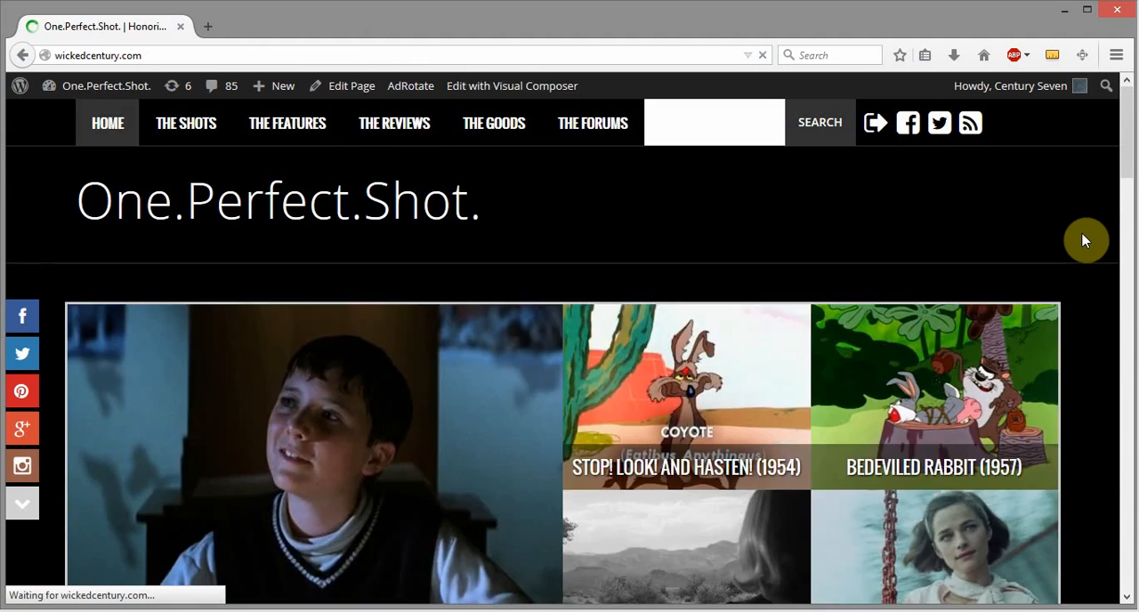
pyautogui.scroll(-10, 1084, 240)
pyautogui.scroll(-4, 1084, 240)
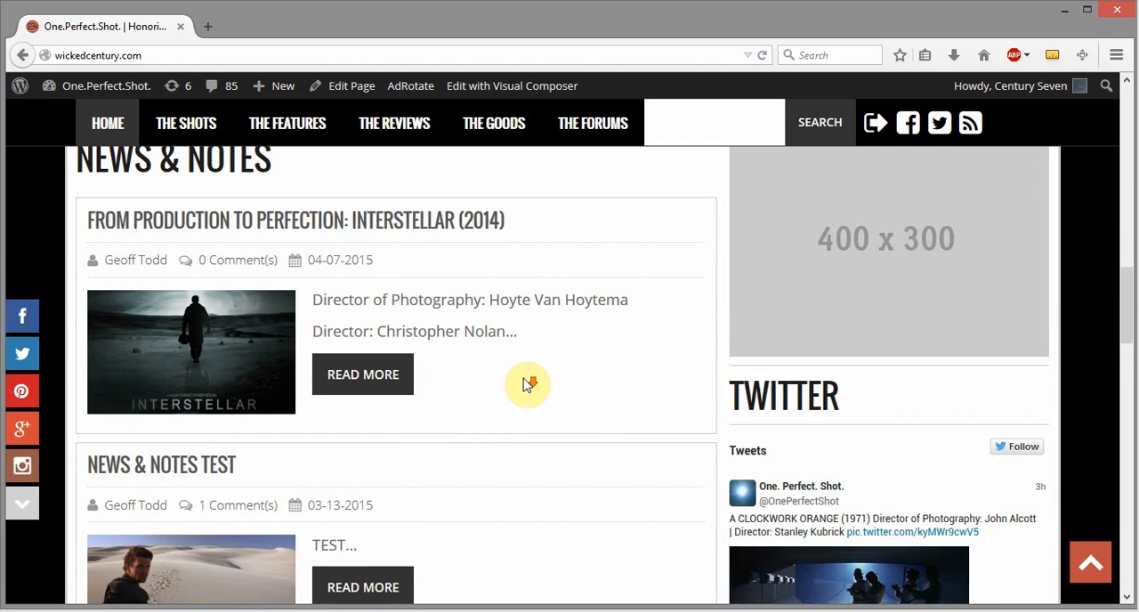
pyautogui.scroll(-1, 528, 381)
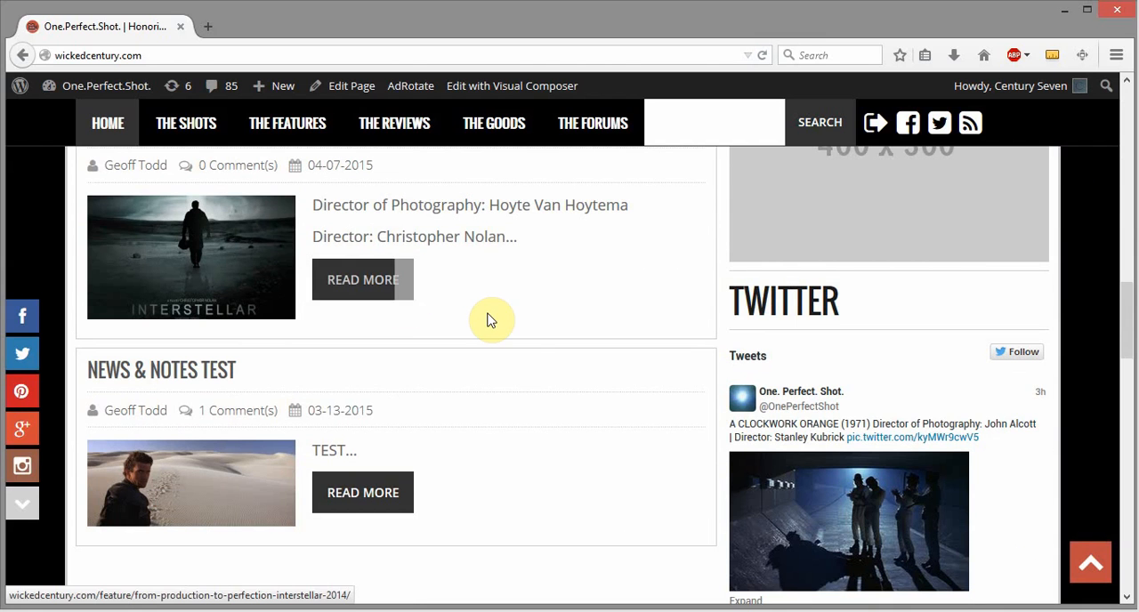
pyautogui.scroll(1, 570, 409)
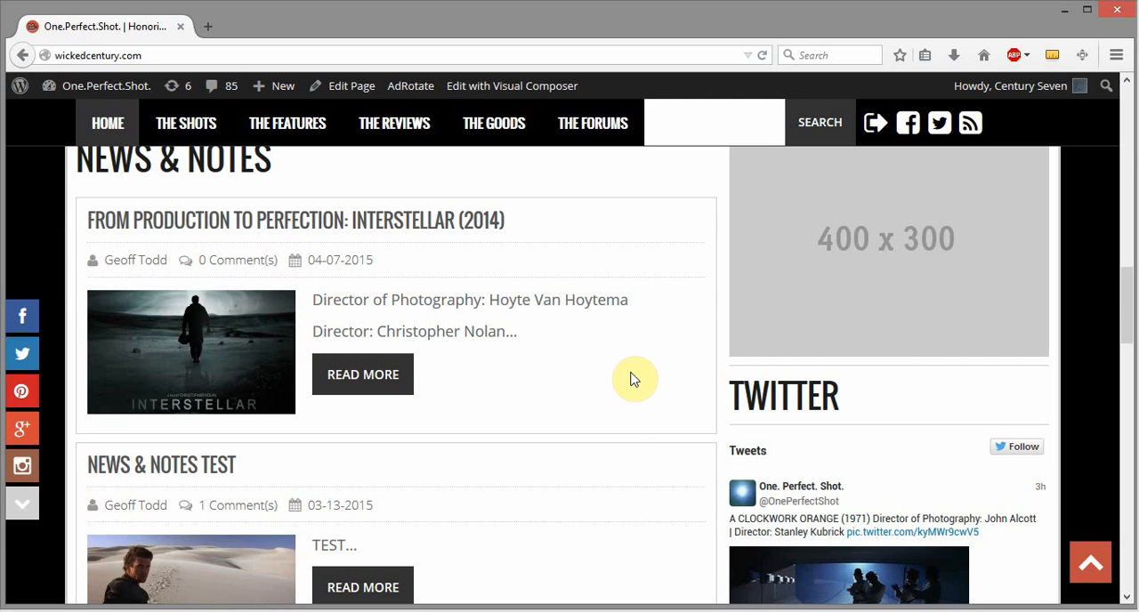
pyautogui.scroll(-2, 632, 380)
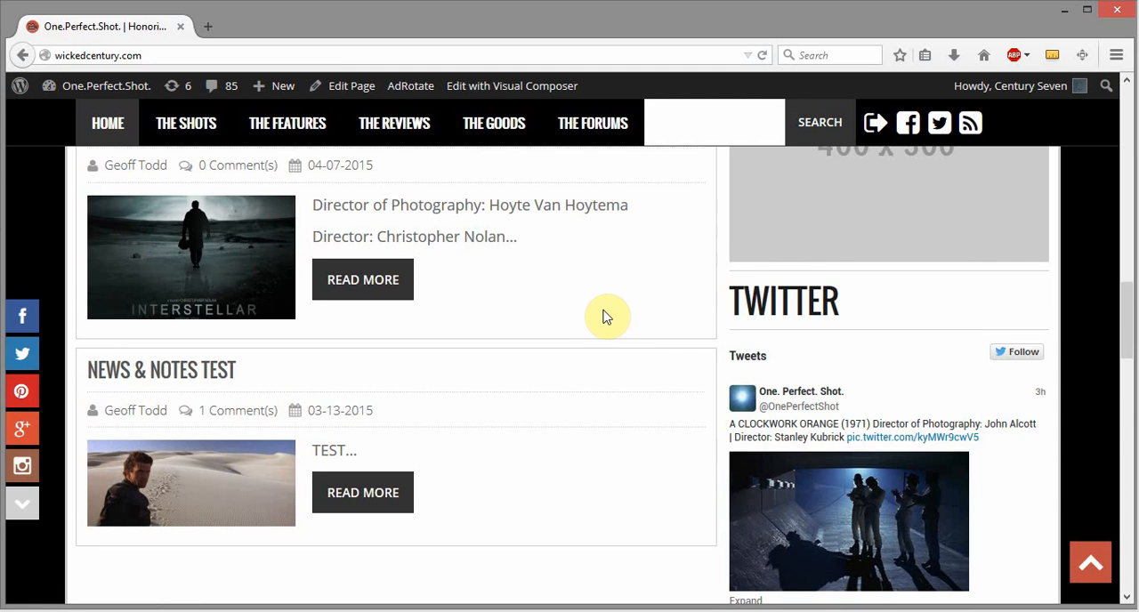
pyautogui.scroll(4, 606, 315)
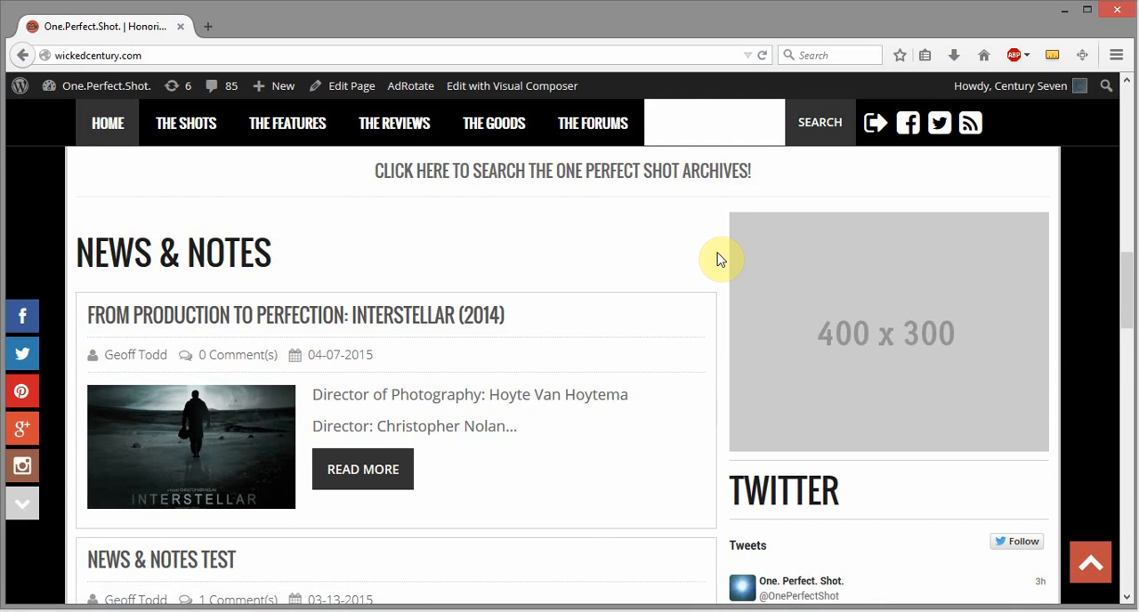
pyautogui.scroll(10, 1086, 342)
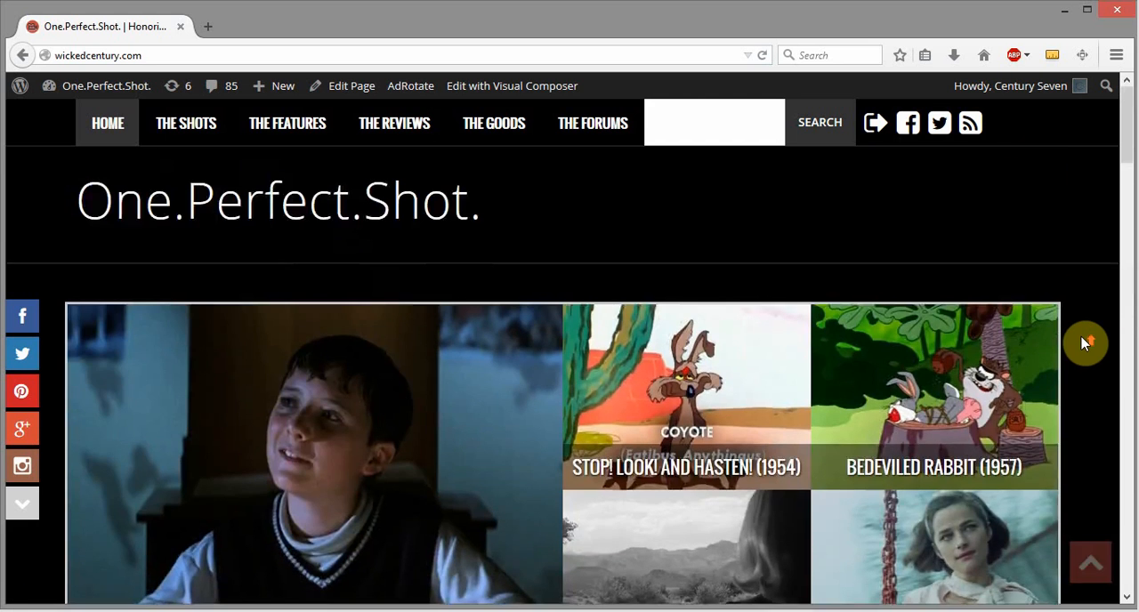
pyautogui.click(291, 611)
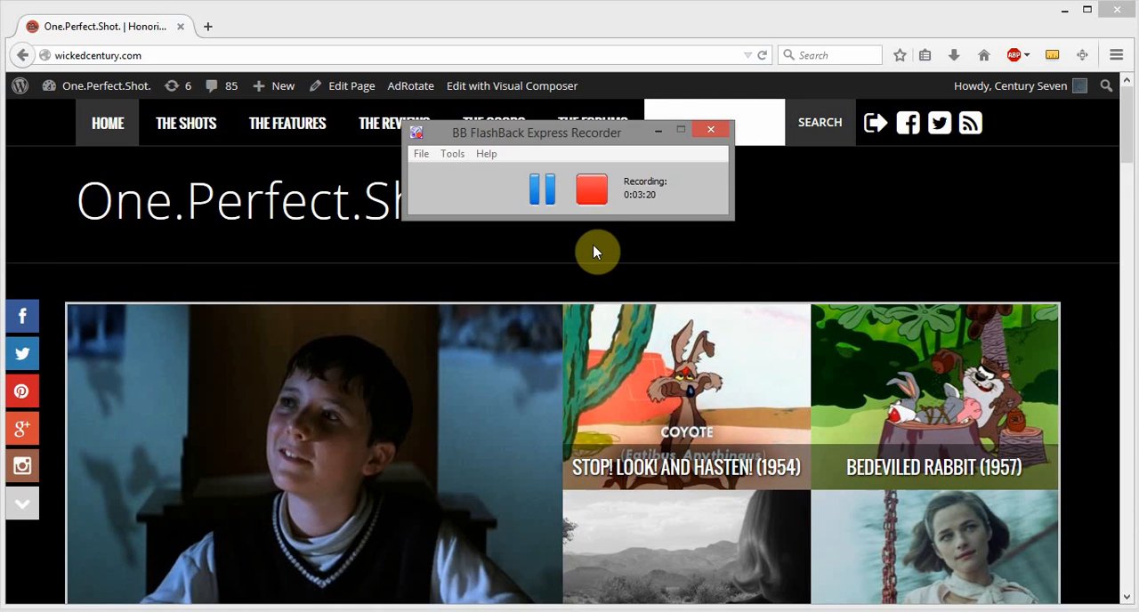